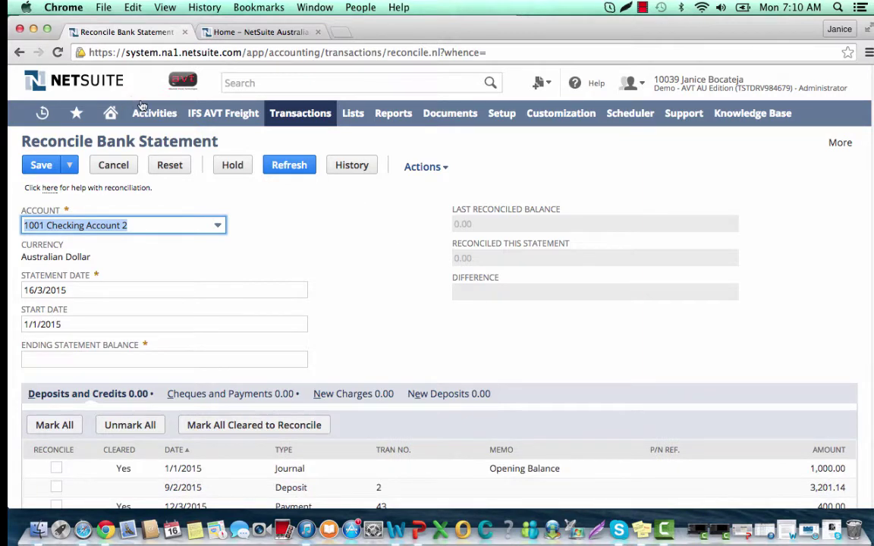
Step: Add the Reconcile Bank Statement page to the shortcuts under its default name
mouse_move(89, 112)
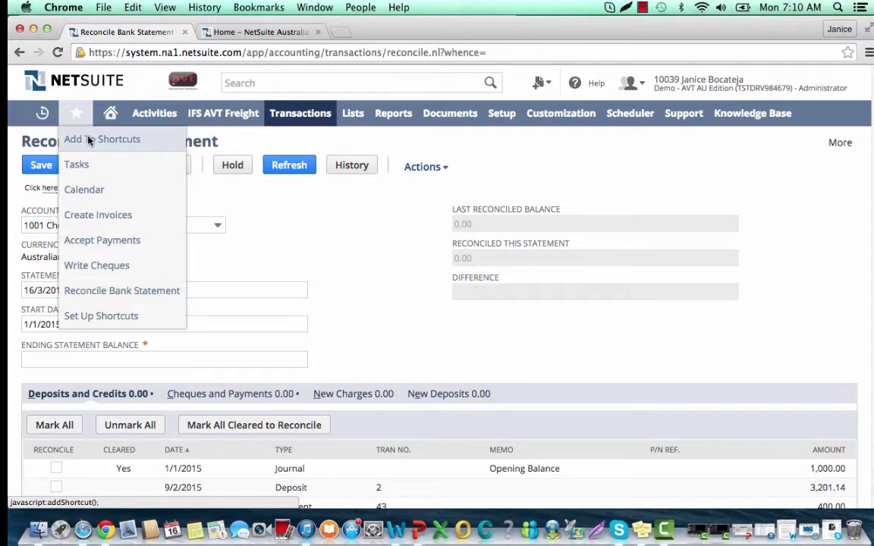
click(89, 141)
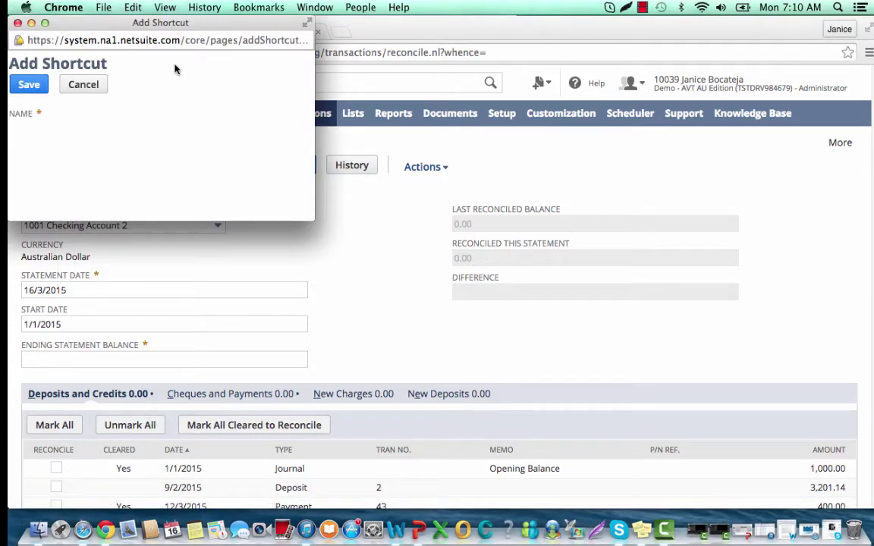
click(33, 88)
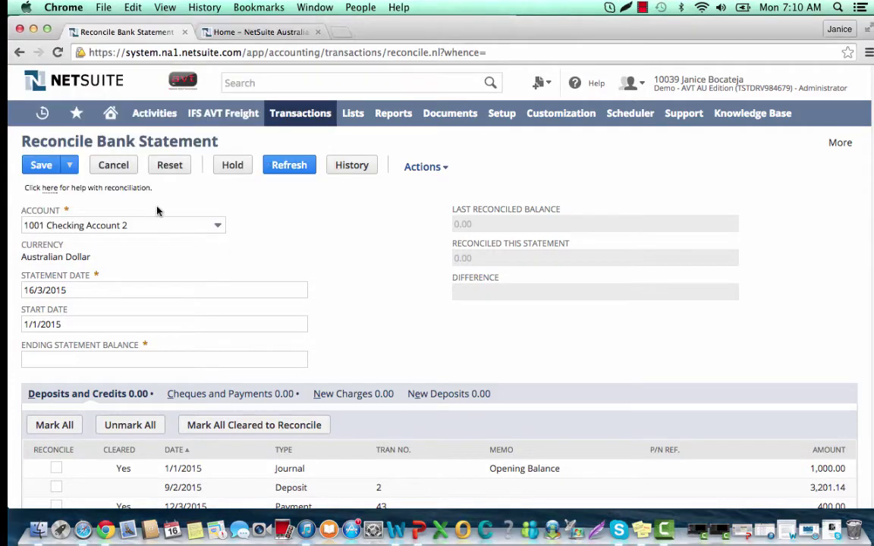
mouse_move(82, 117)
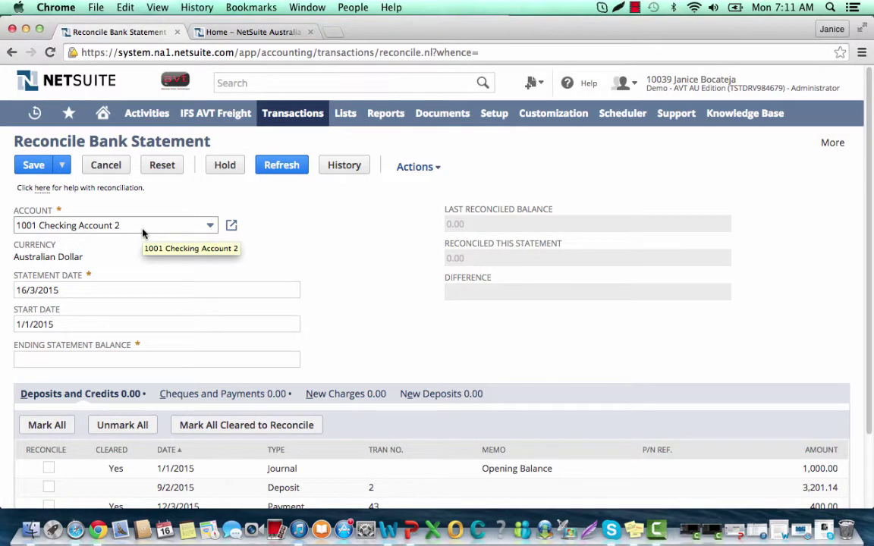
Step: Fill in the reconciliation header with account 1001 Checking Account 2, statement date 15/3/2015 and ending statement balance 30,000
click(142, 227)
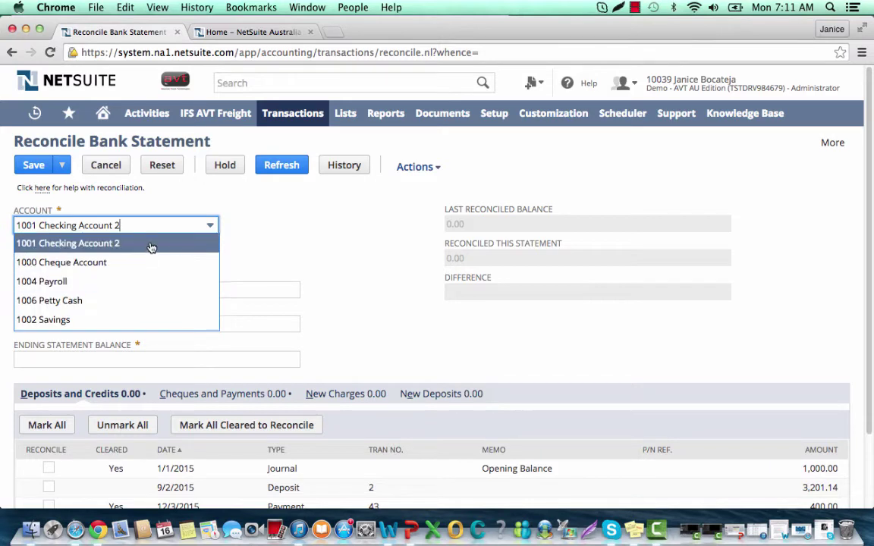
click(151, 248)
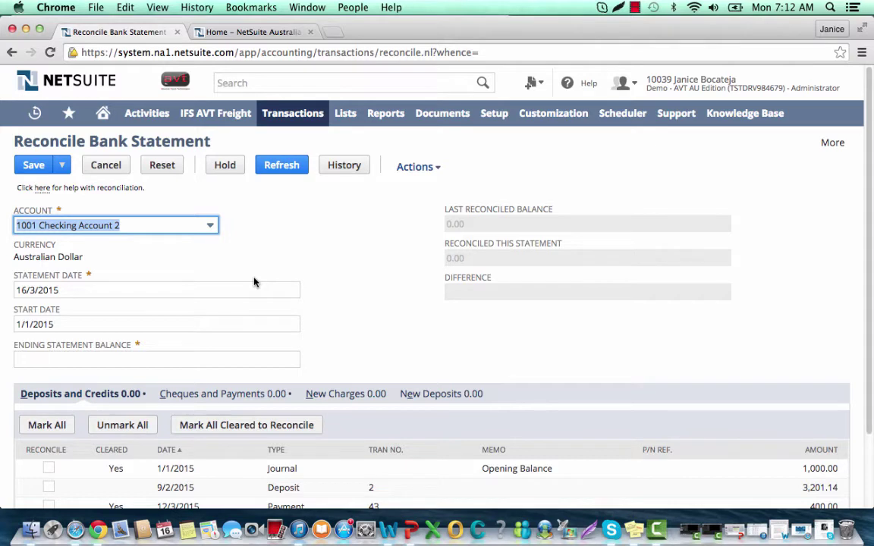
click(311, 292)
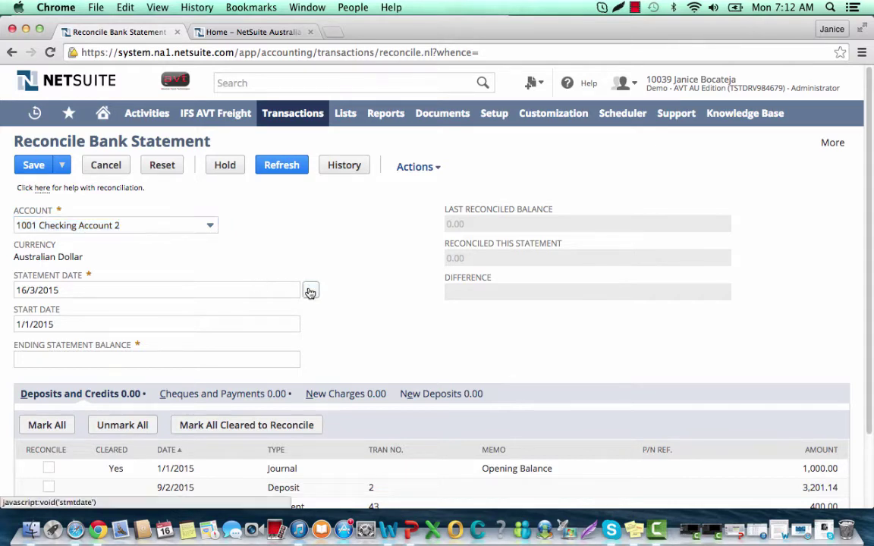
click(201, 373)
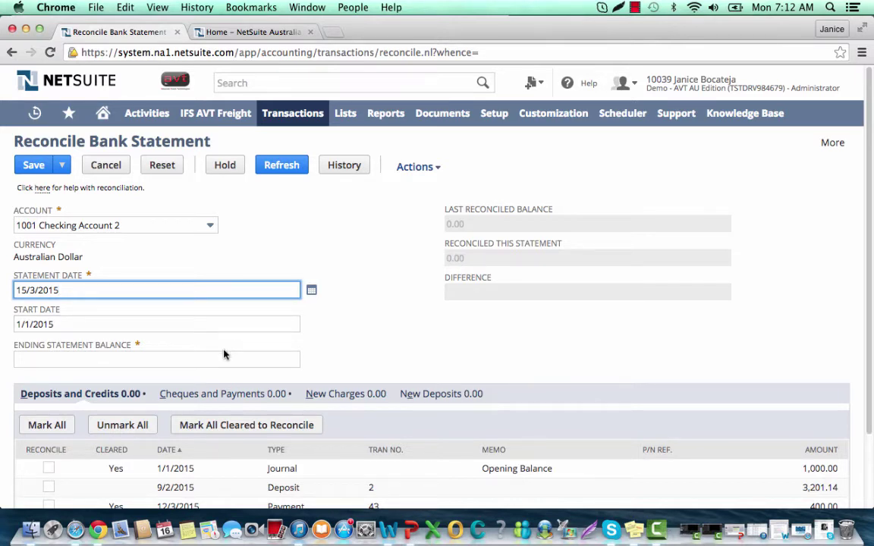
click(184, 360)
text(30000)
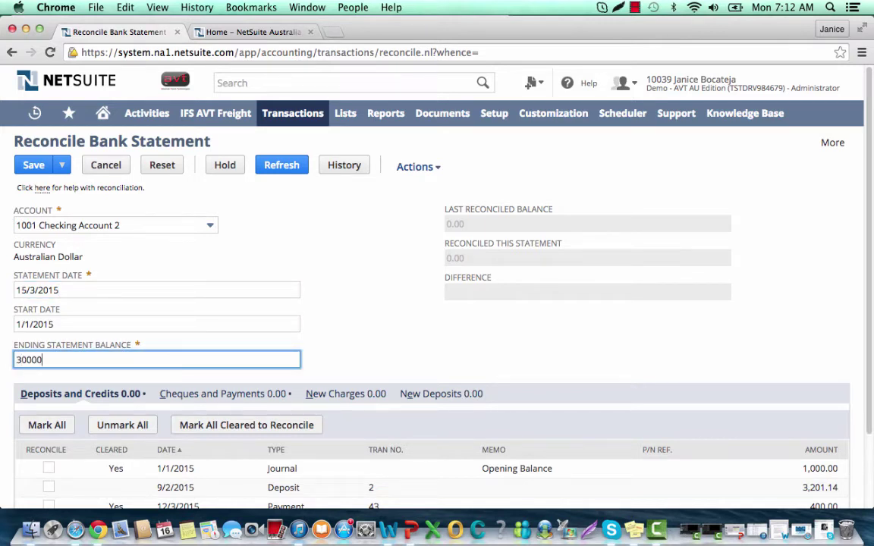
click(321, 366)
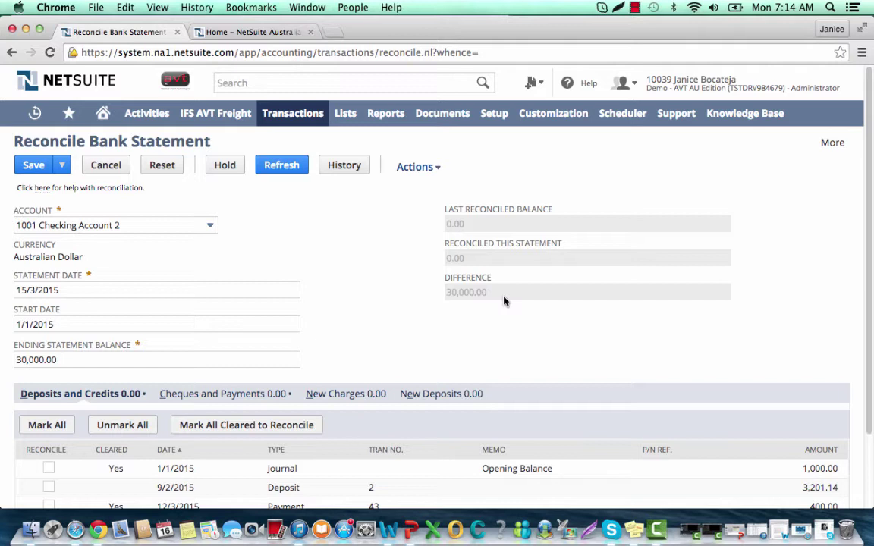
Step: Mark deposit 2 and payments 44 and 43 individually for reconciliation in the deposits and credits list
key(ctrl+super+f)
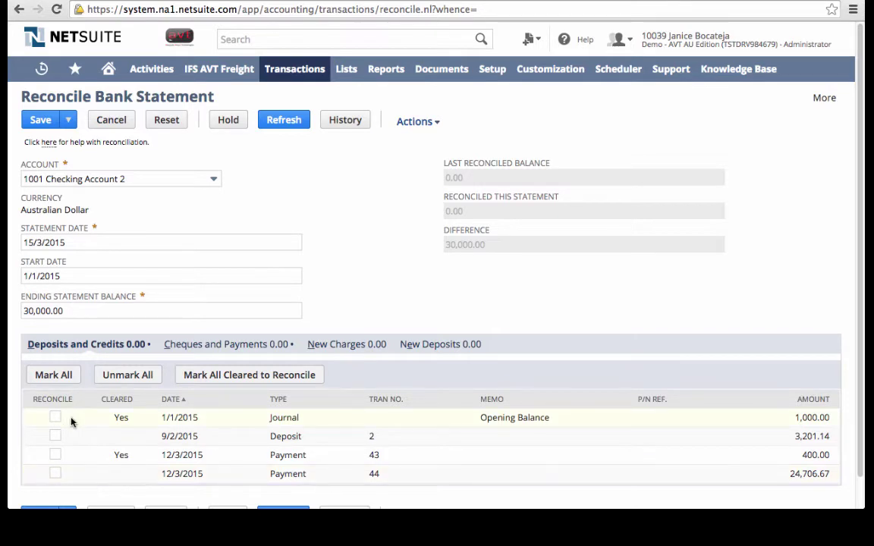
click(55, 437)
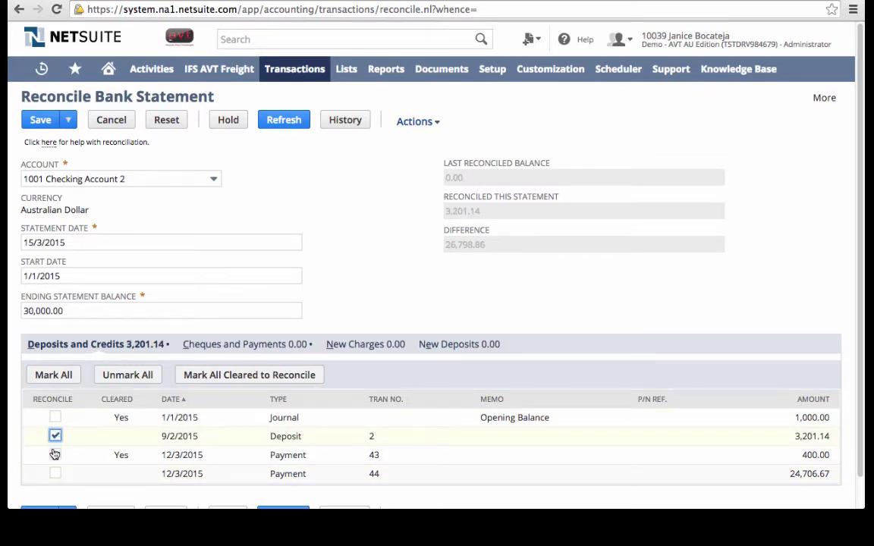
click(56, 473)
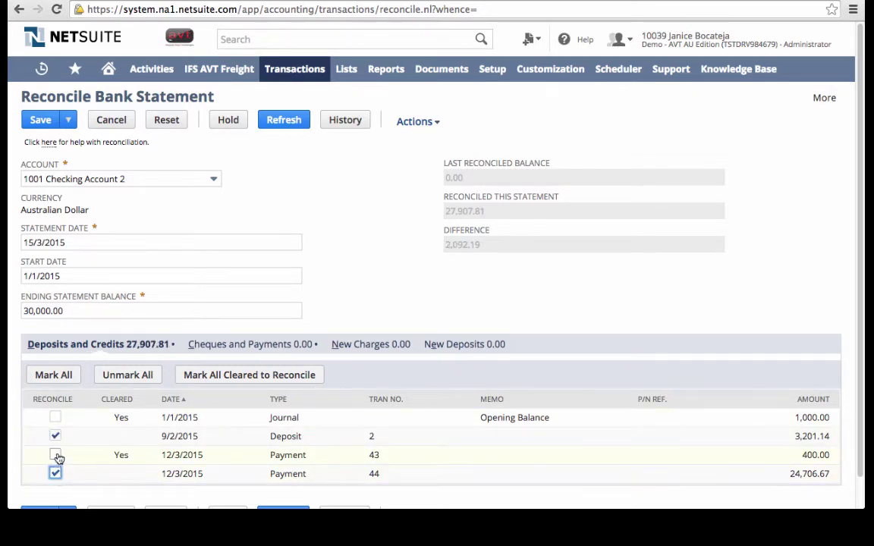
click(55, 455)
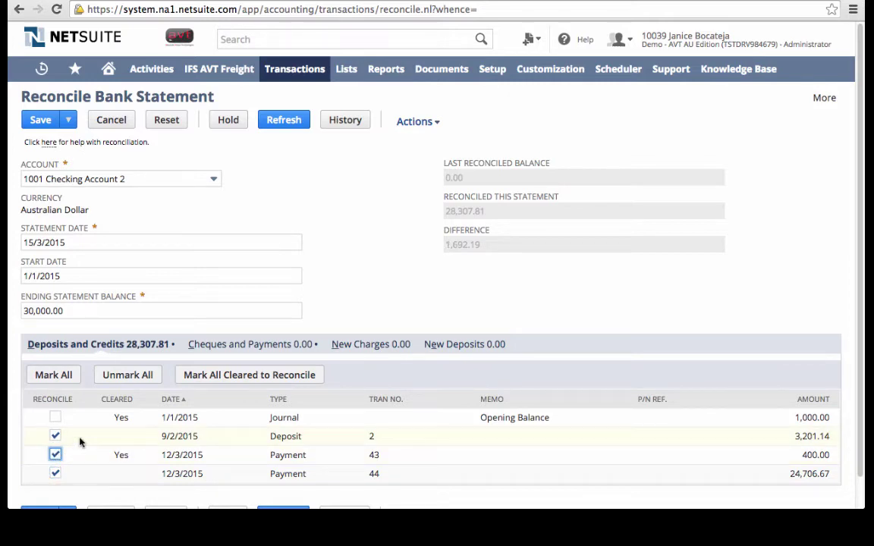
Step: Mark all deposits and credits, exclude deposit 2 and payment 44, and clear every remaining mark
click(52, 377)
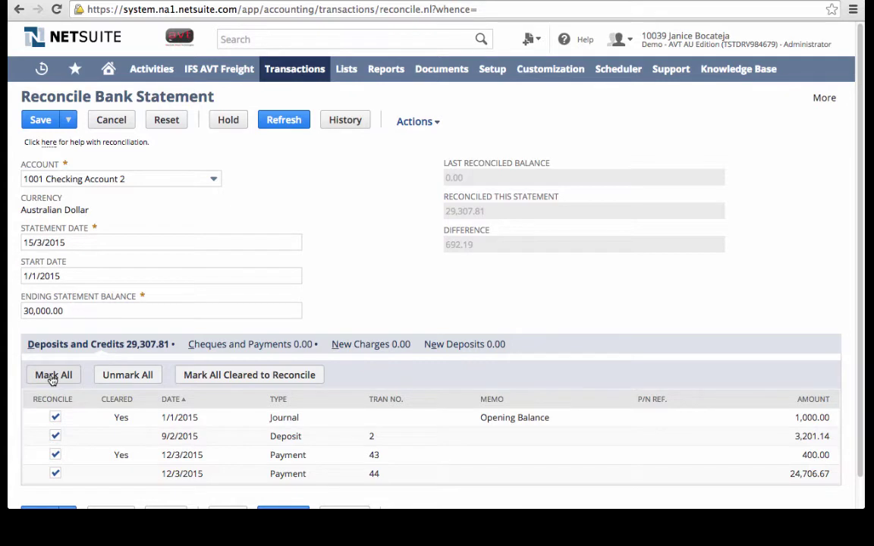
click(56, 437)
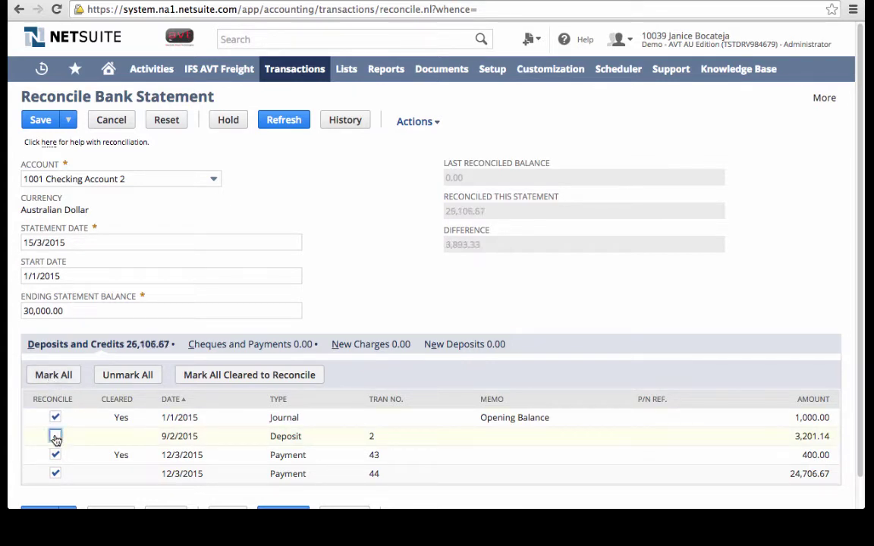
click(55, 474)
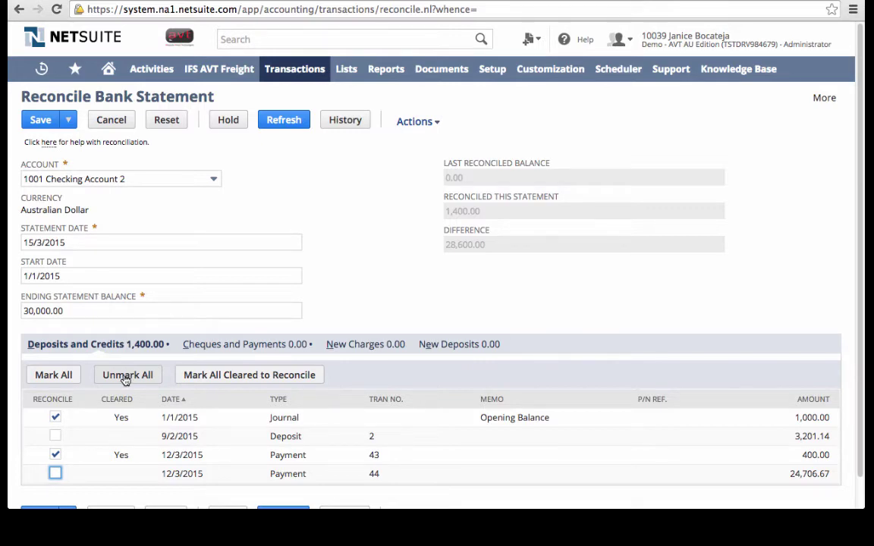
click(126, 377)
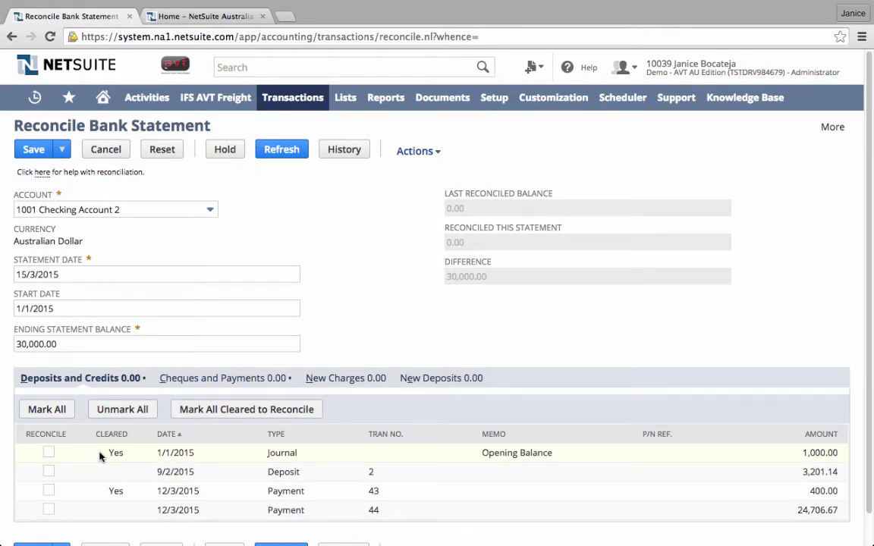
Step: Mark the cleared deposits and credits for reconciliation and extend the marking to every entry in the list
click(194, 414)
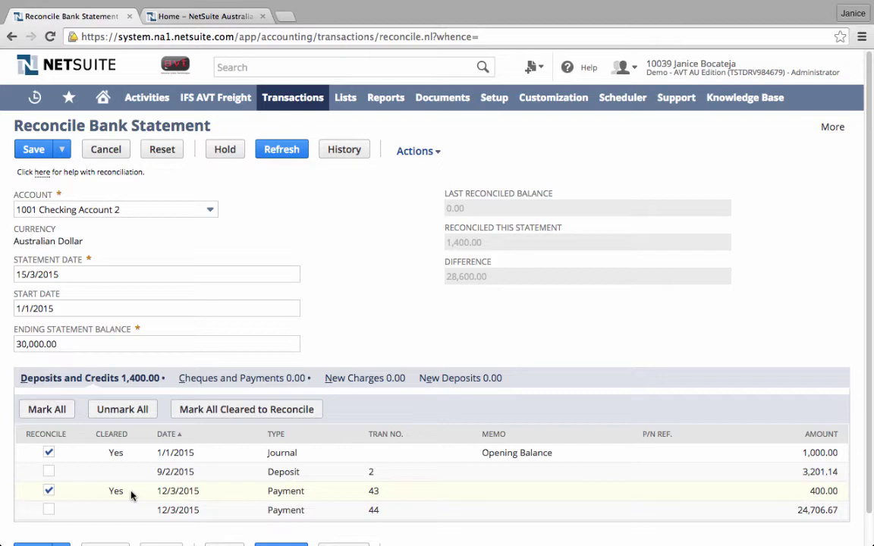
click(61, 411)
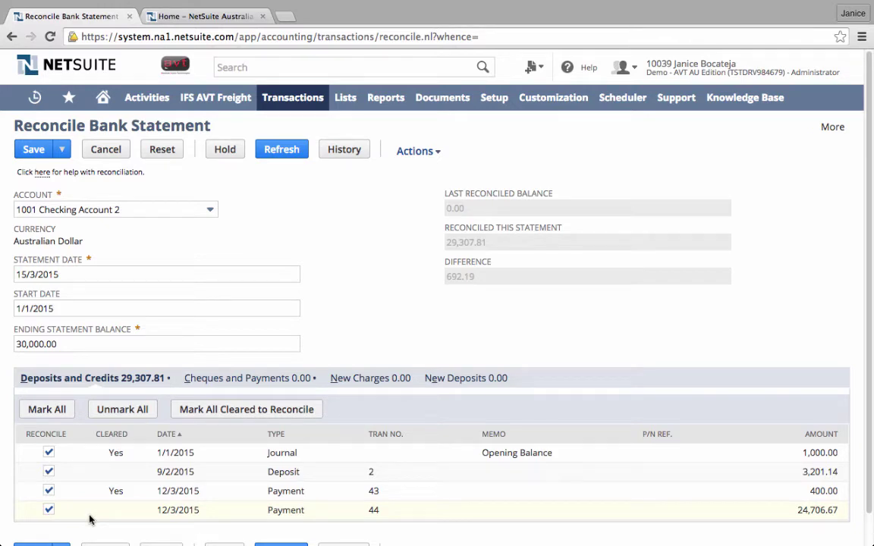
Step: In the cheques and payments list, mark all cleared entries and cheques 7, 4, 2 and 3 for reconciliation
click(224, 378)
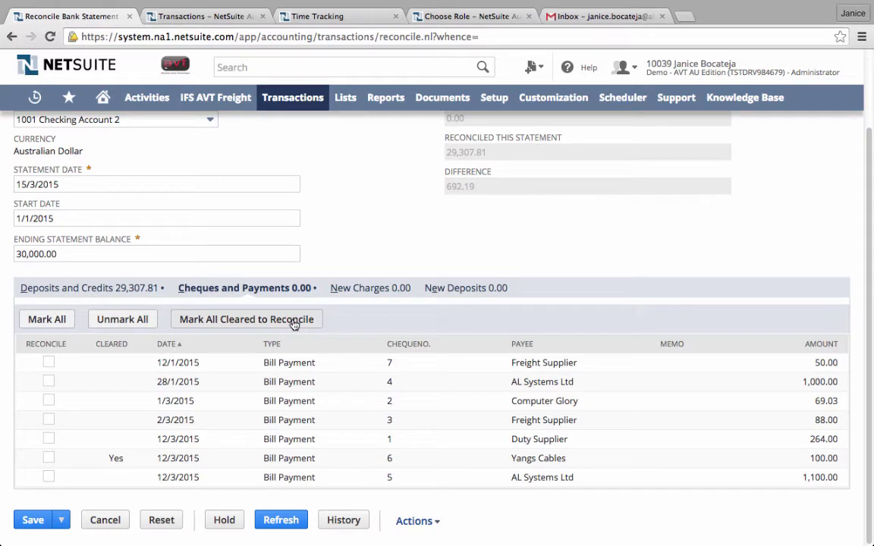
click(294, 322)
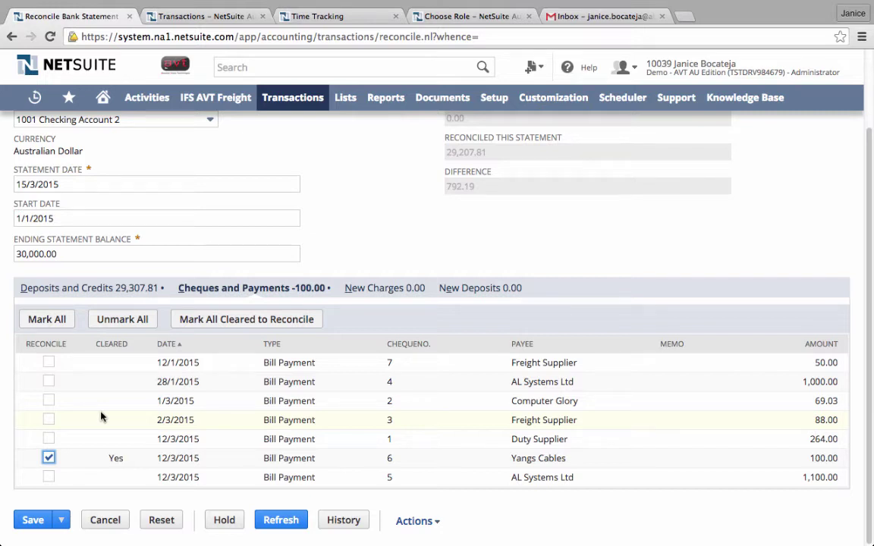
click(49, 363)
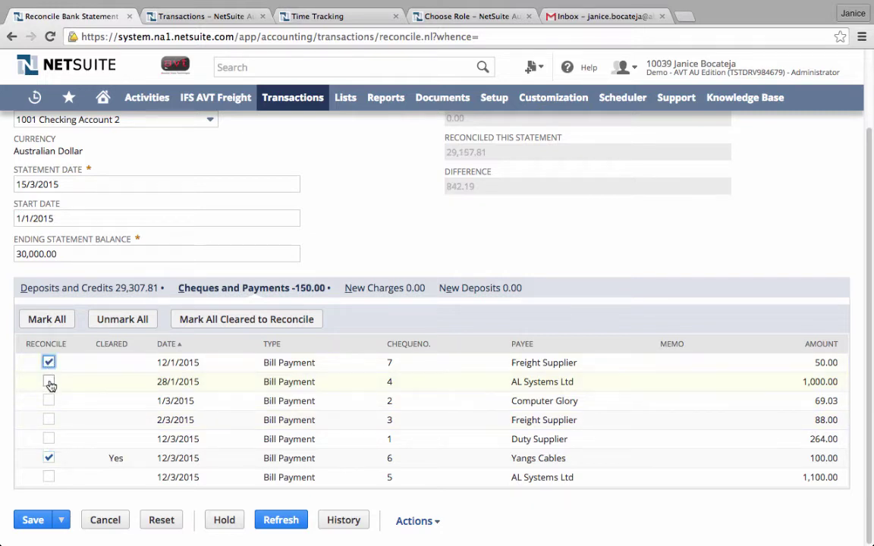
click(49, 383)
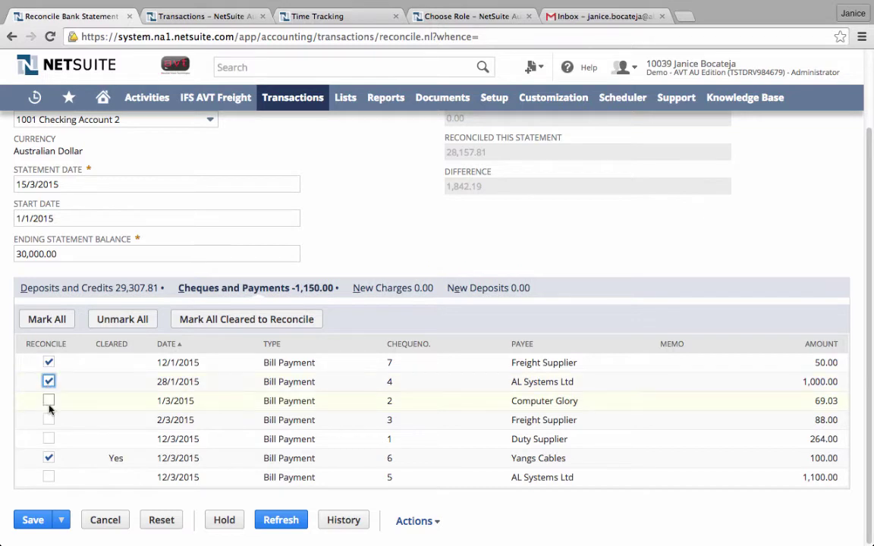
click(48, 402)
click(49, 420)
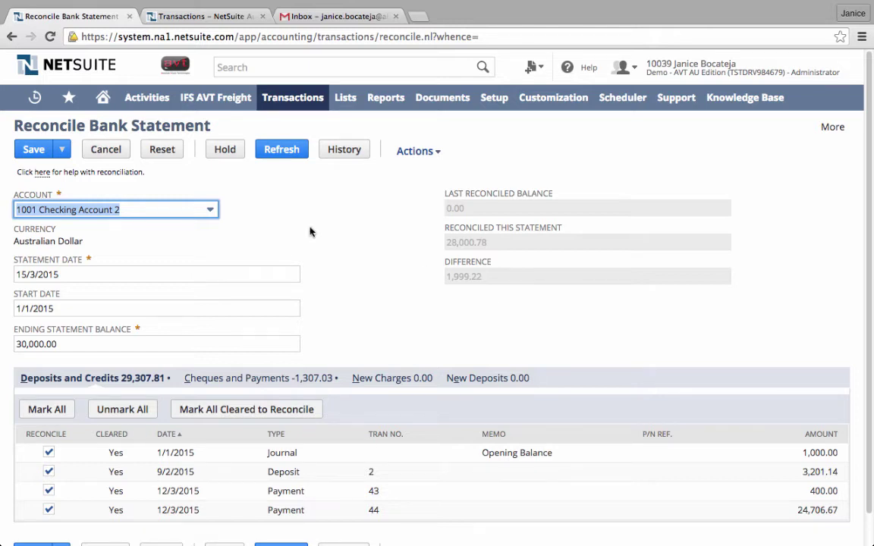
Step: Try to save the reconciliation, decline to continue with the unreconciled difference, and put the reconciliation on hold instead
click(34, 150)
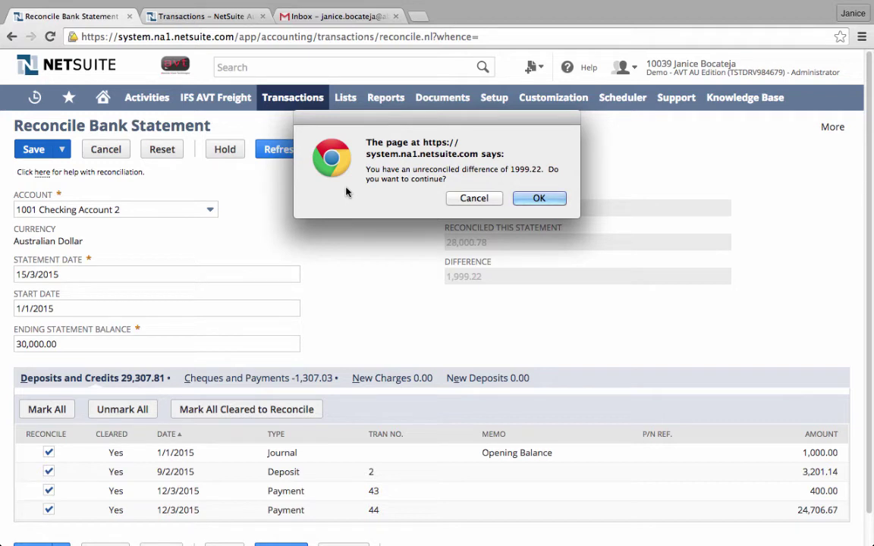
click(462, 202)
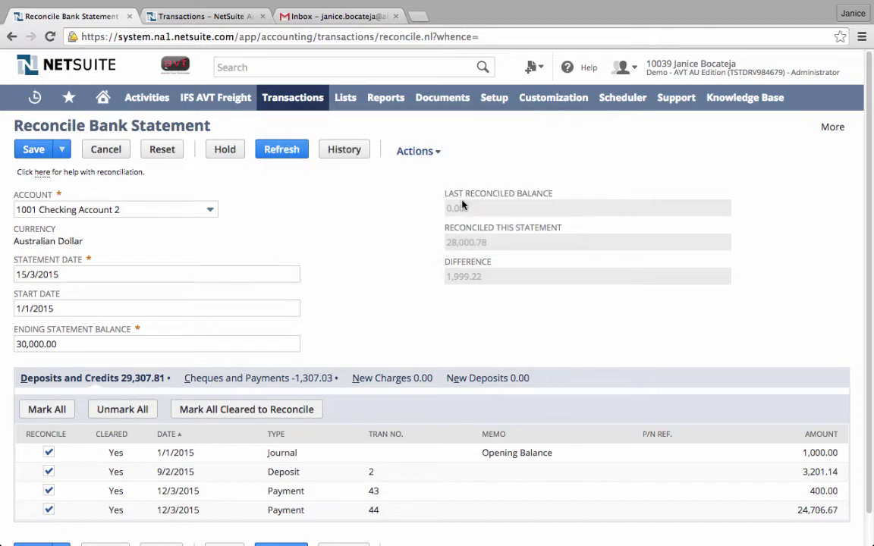
click(225, 149)
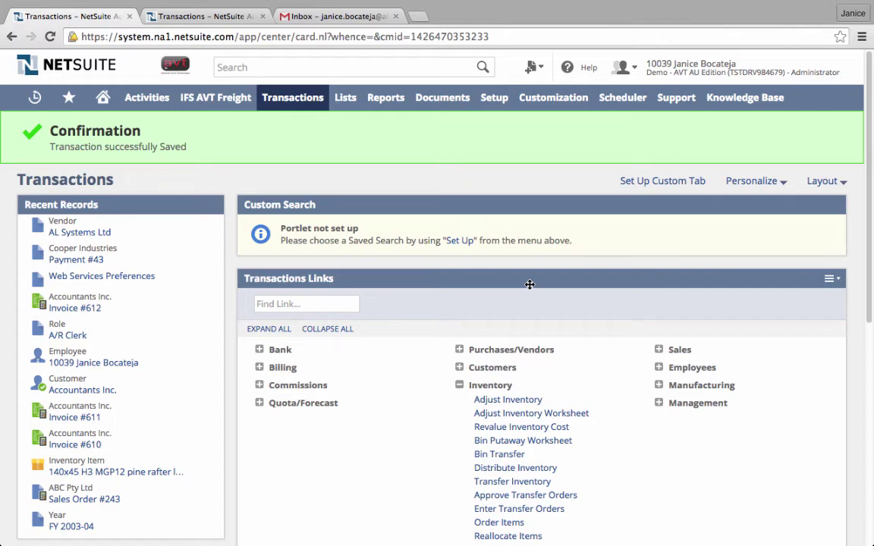
Step: Reopen the held bank reconciliation from the shortcuts and review its marked cheques, payments, deposits and credits
mouse_move(66, 102)
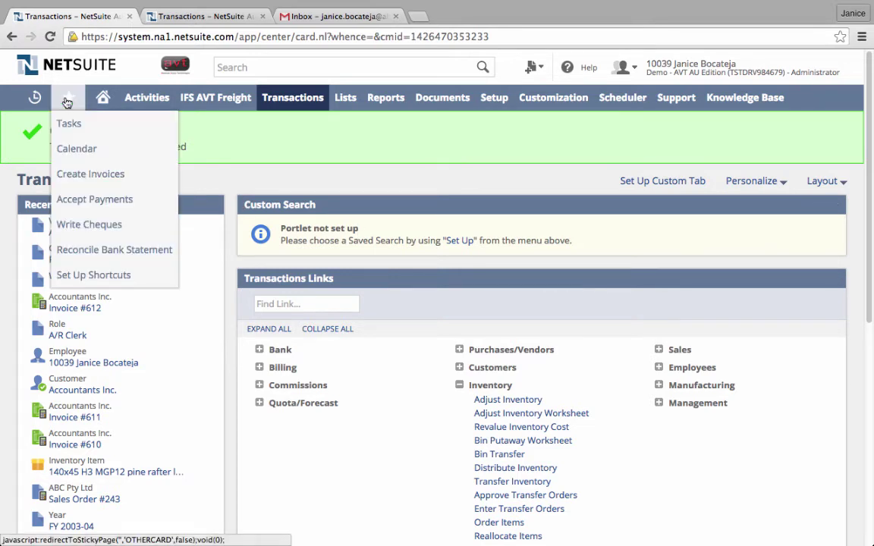
click(111, 251)
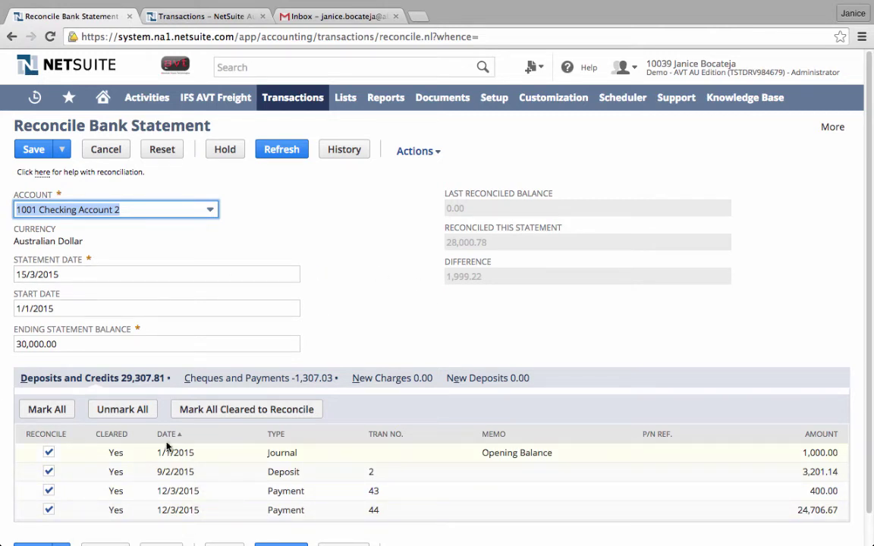
click(231, 378)
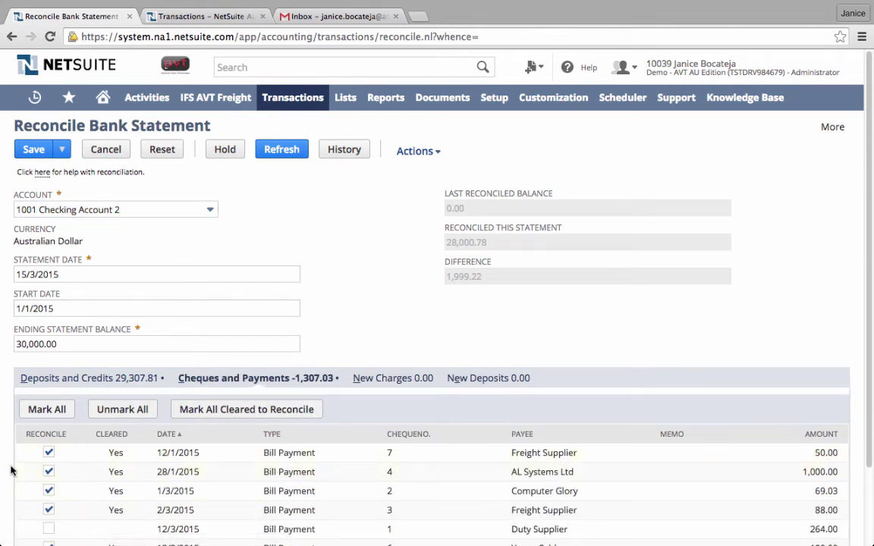
scroll(11, 472, down, 3)
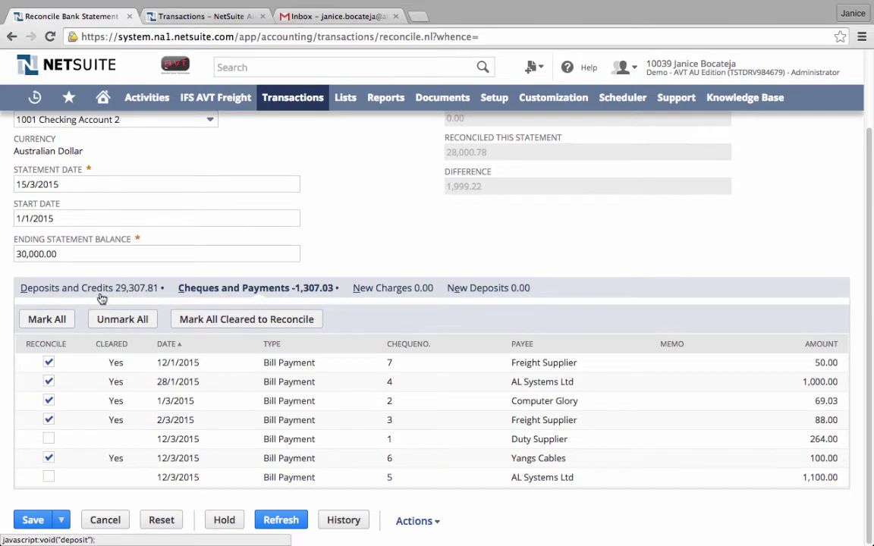
click(76, 289)
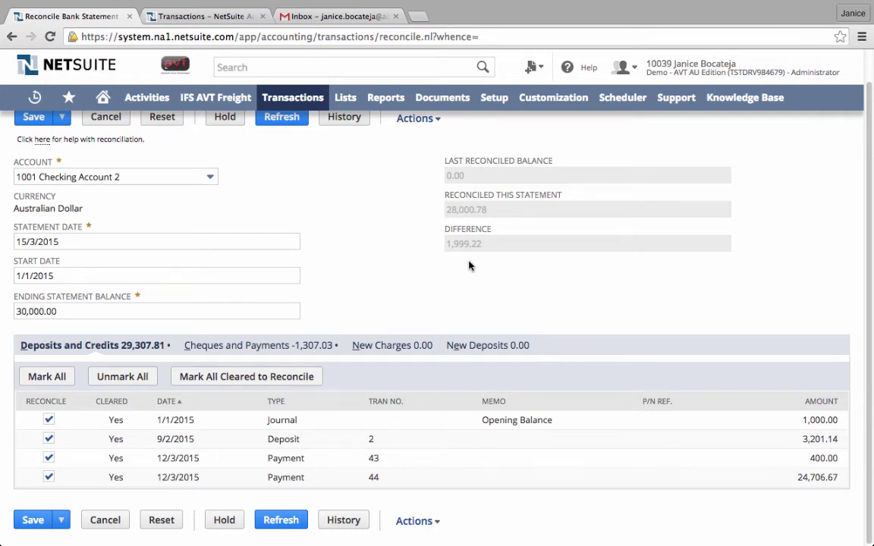
Step: Start a new charge in the reconciliation with ABN as payee and 8/3/2015 as the date
click(398, 345)
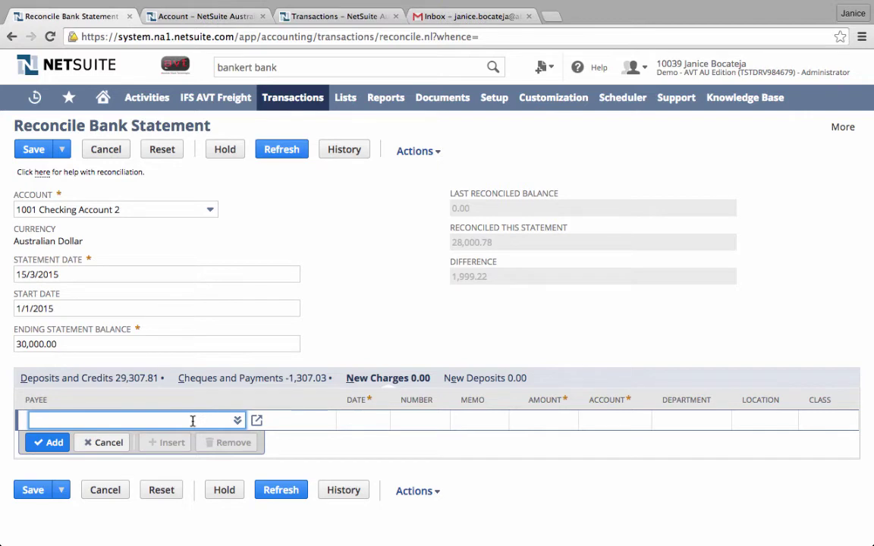
text(abn)
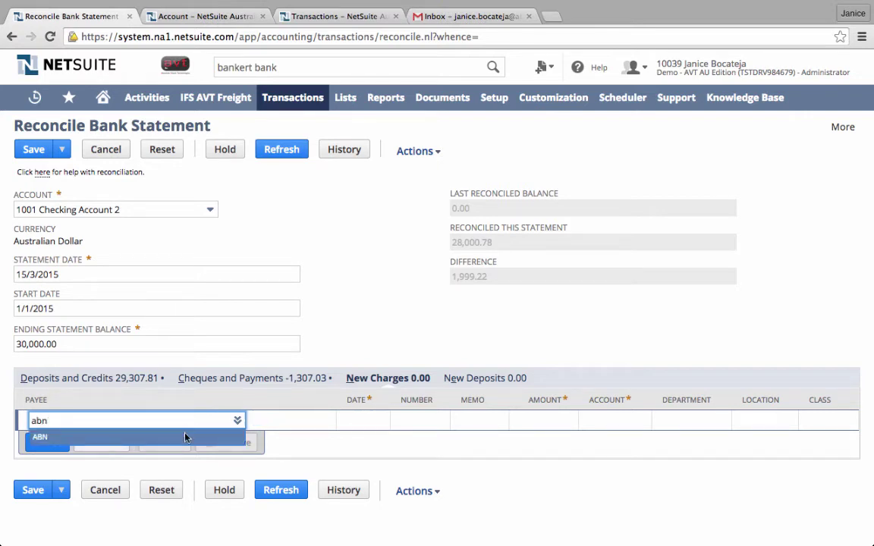
click(185, 436)
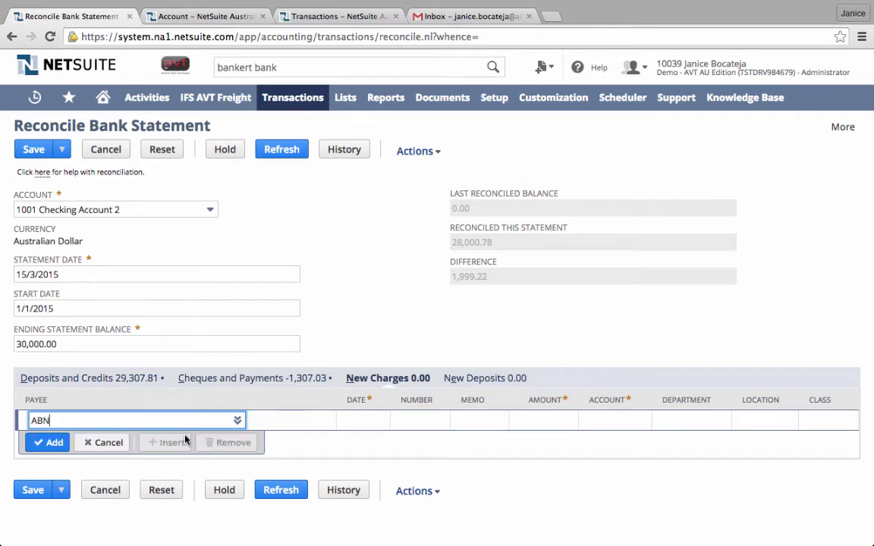
click(350, 422)
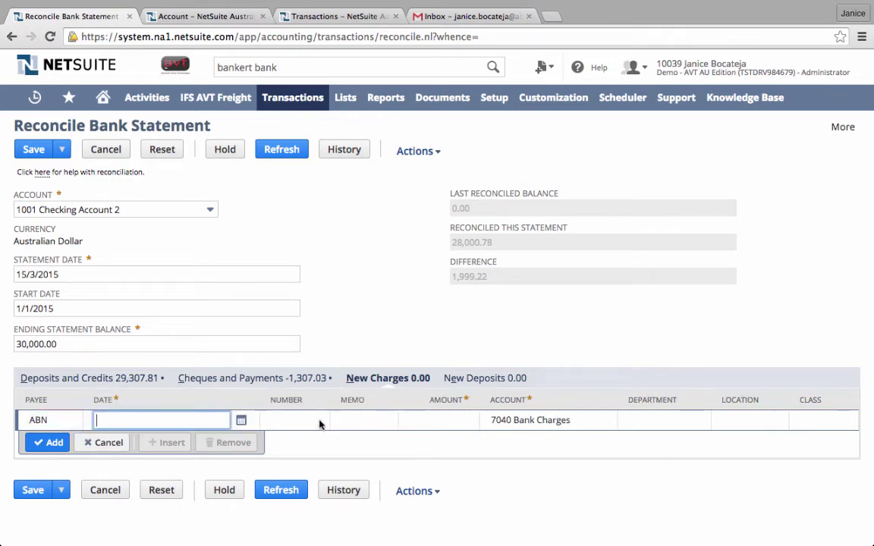
click(238, 421)
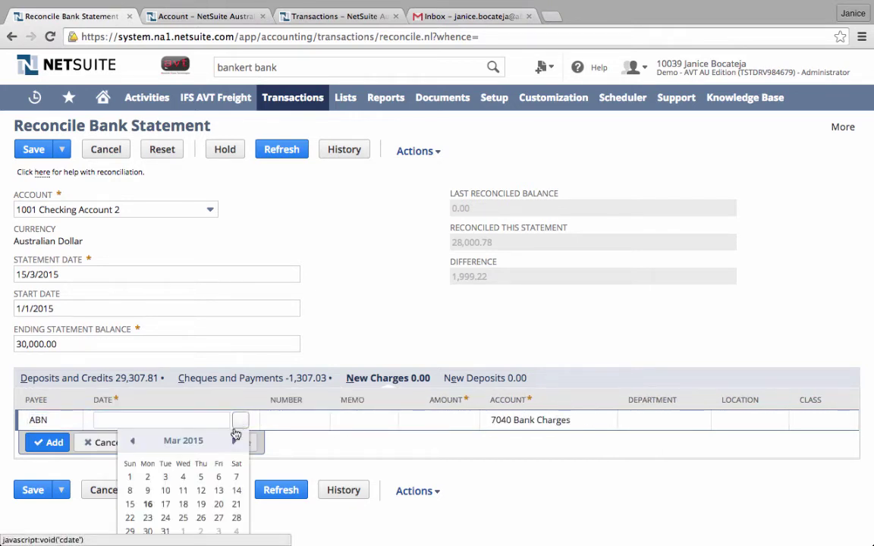
click(131, 493)
Step: Enter the memo "bank charge" and an amount of 50.78 for the new ABN charge
click(341, 420)
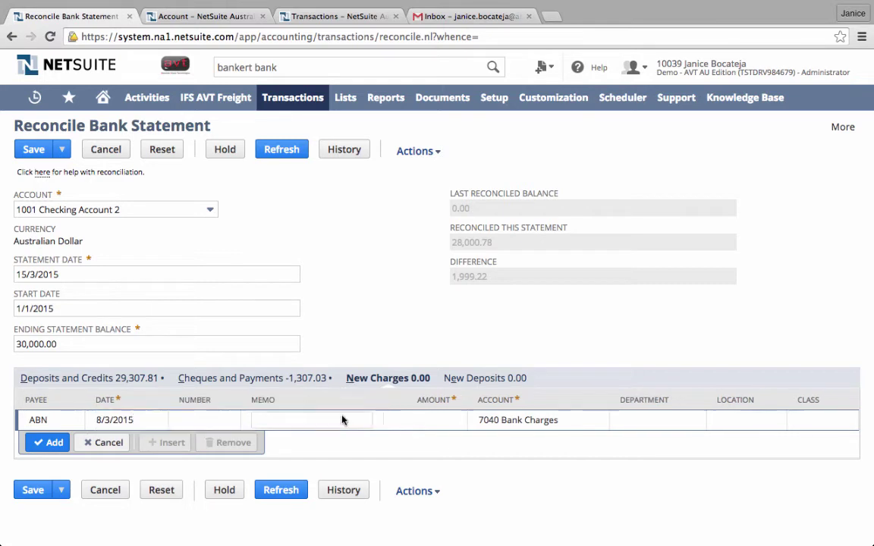
text(bank )
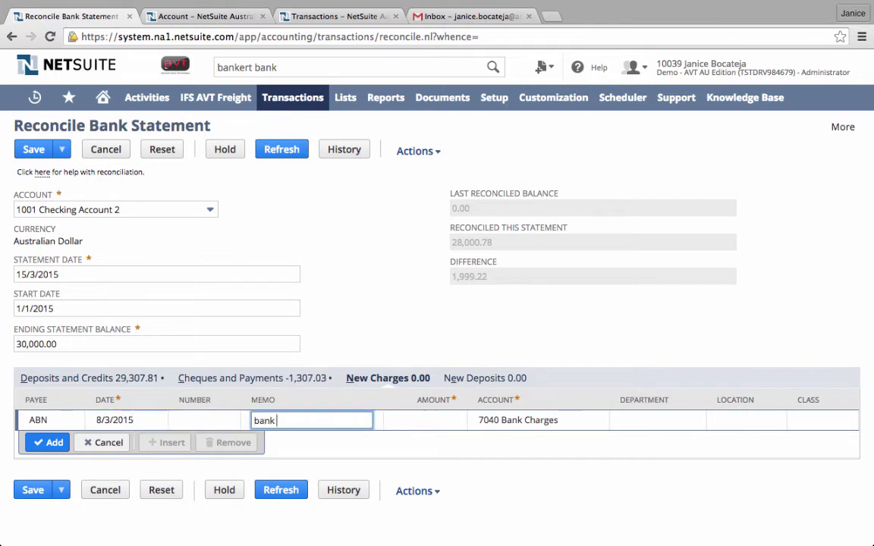
text(charge)
click(429, 421)
text(50.78)
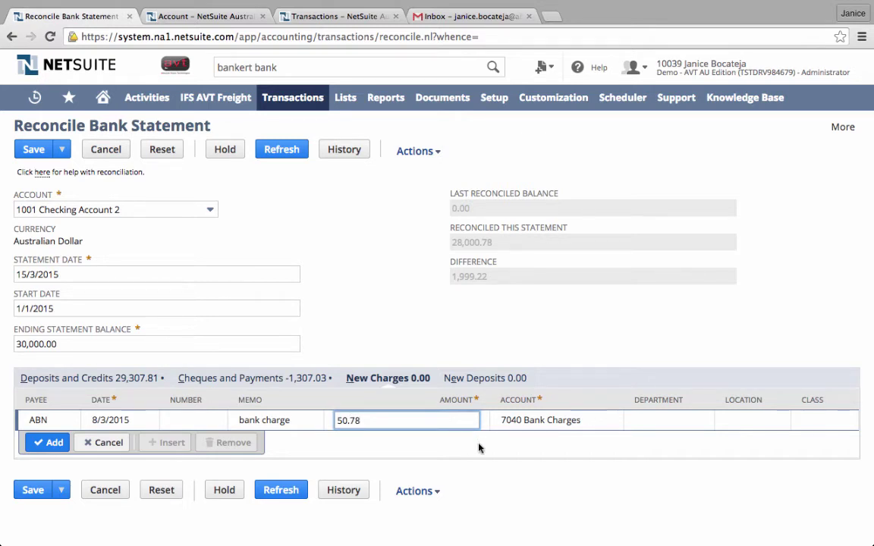
Step: Assign the ABN charge to account 7041 Bank Fees and add the line to the new charges
click(565, 432)
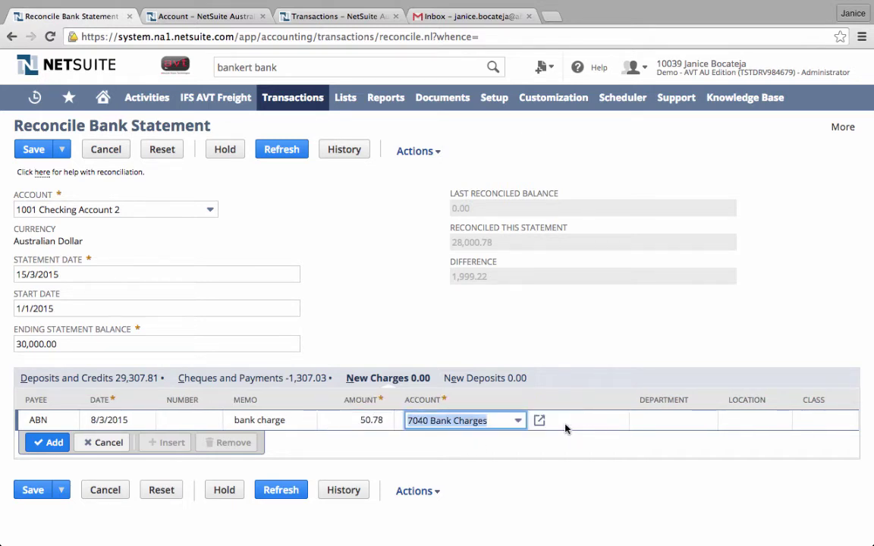
click(519, 422)
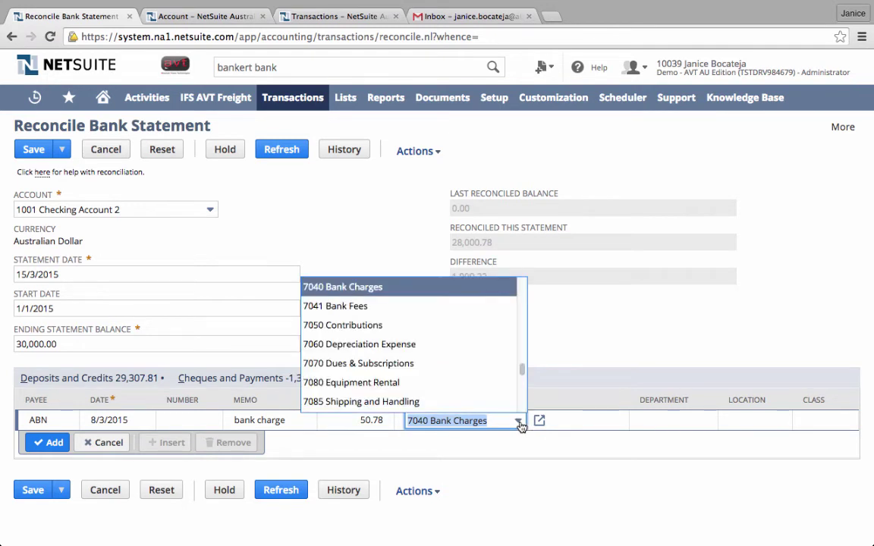
click(435, 287)
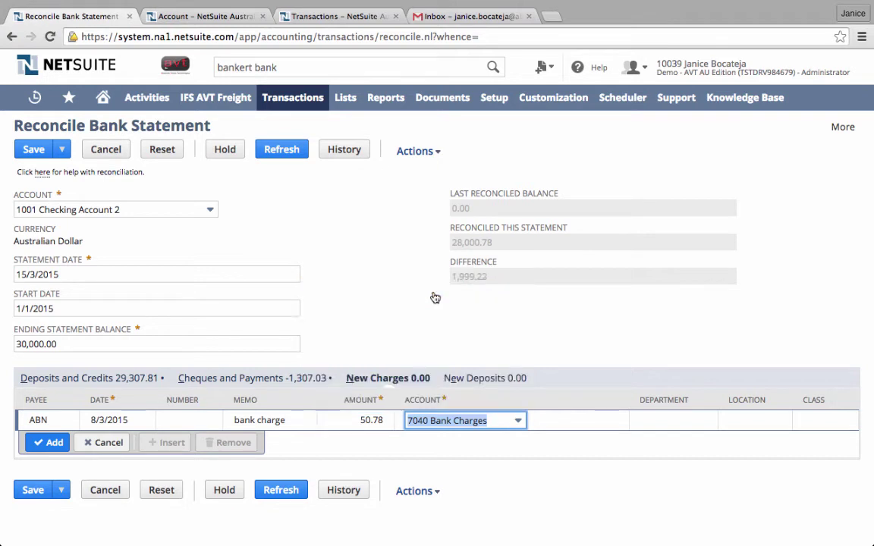
click(454, 318)
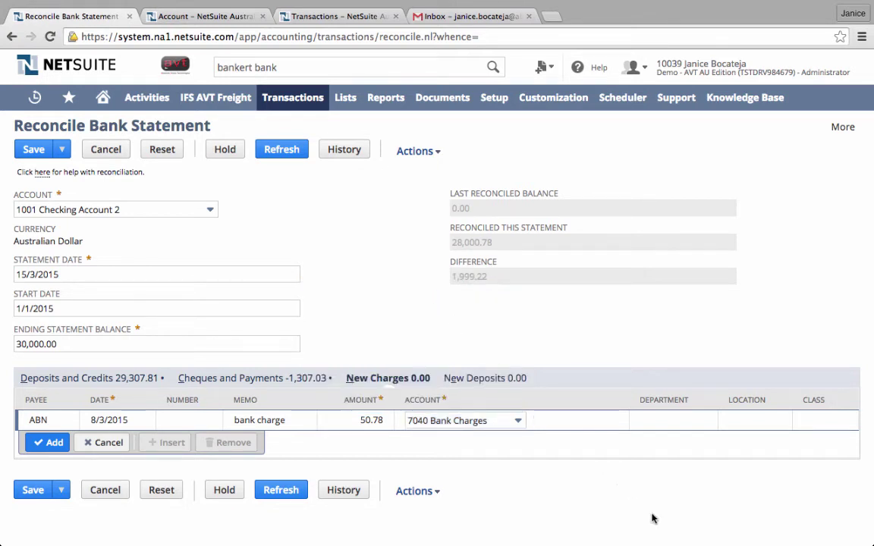
click(480, 421)
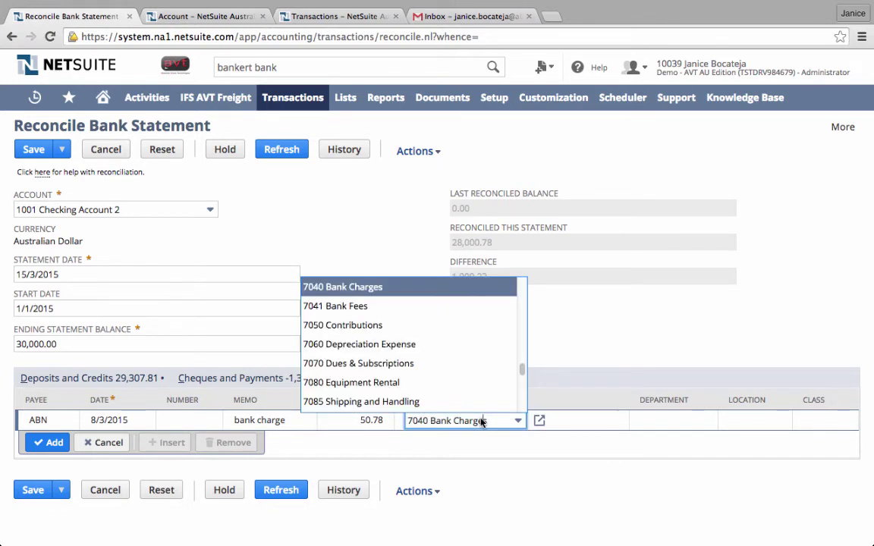
click(430, 306)
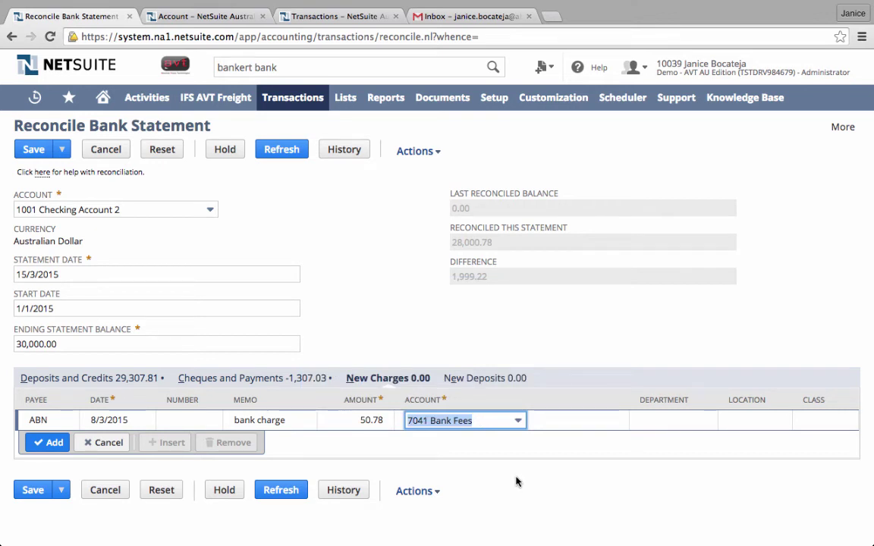
click(50, 445)
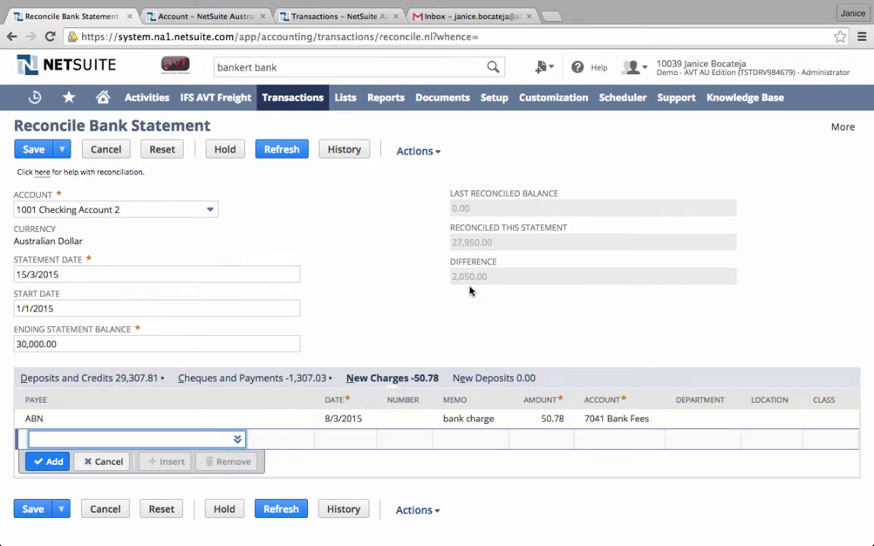
Step: Start a new deposit in the reconciliation with Accountants Inc. as payor and 1/3/2015 as the date
click(491, 378)
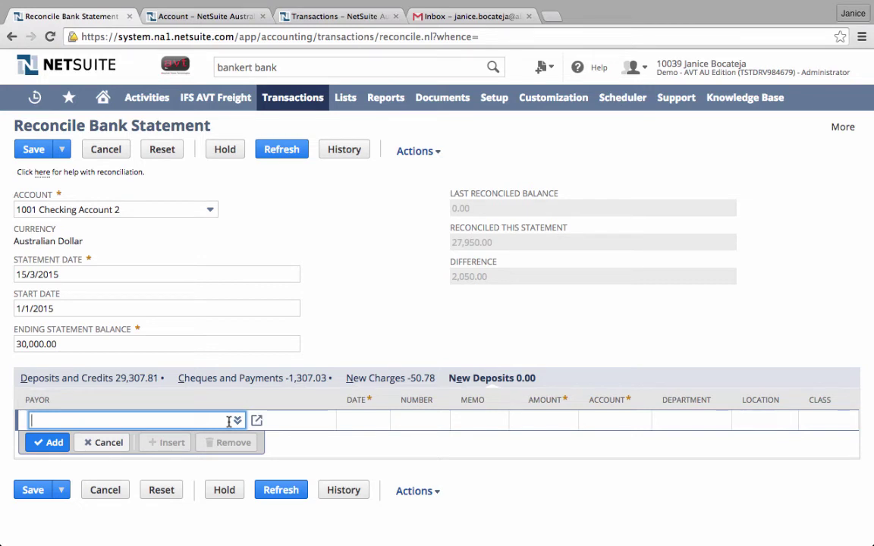
text(acco)
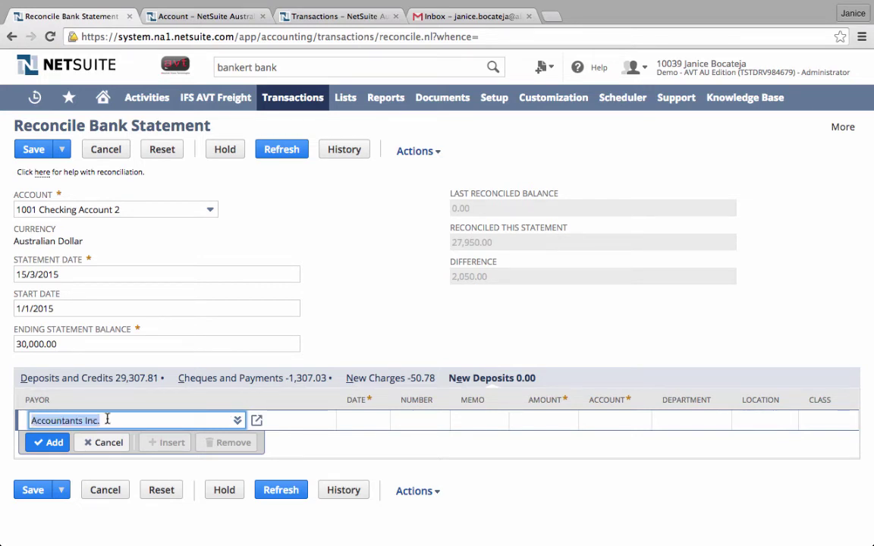
key(Tab)
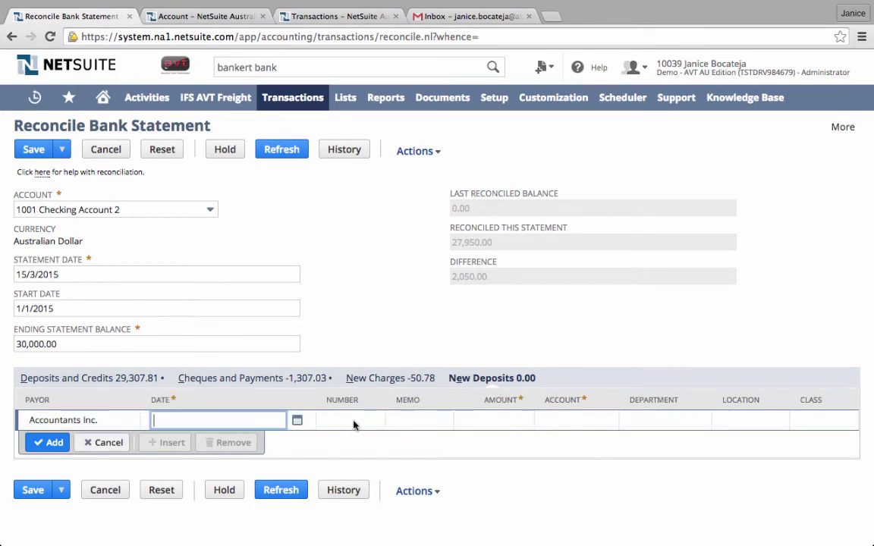
click(297, 420)
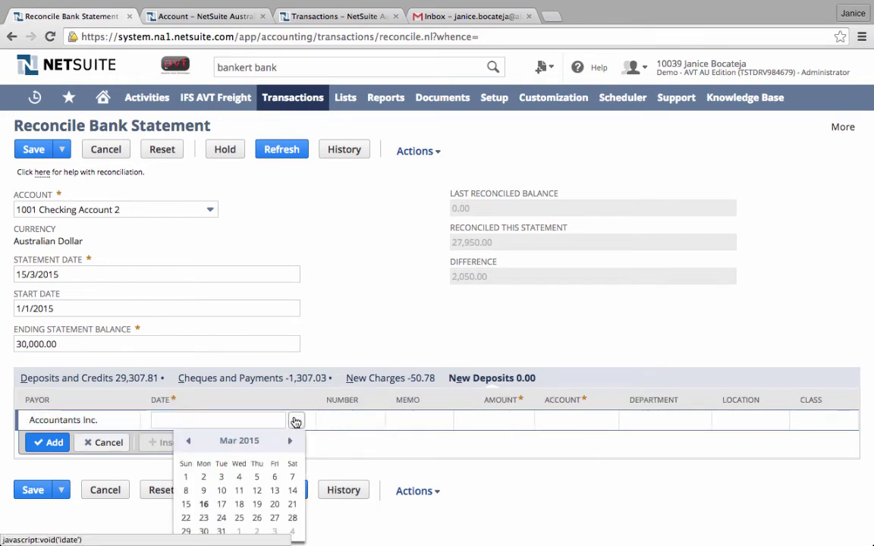
click(183, 479)
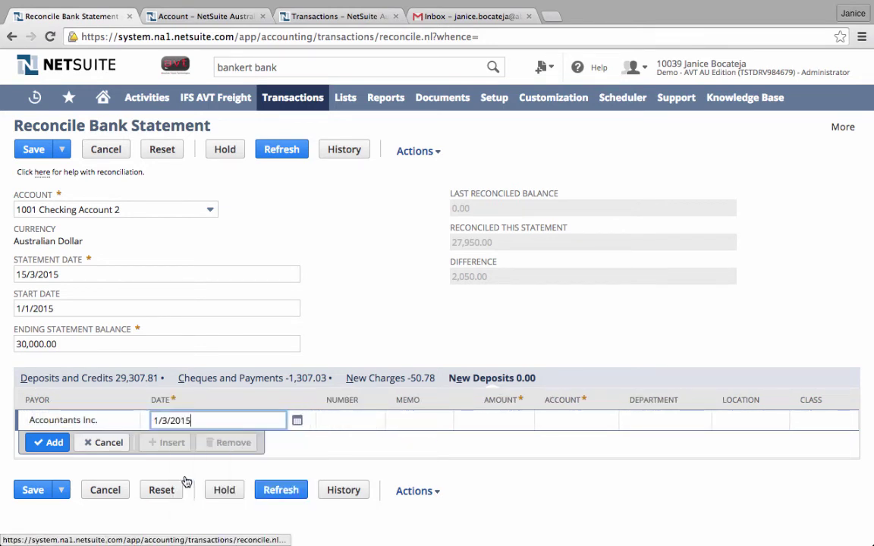
Step: Give the new deposit the number DP 890 and the memo "Refund for prepaid service fee"
click(361, 428)
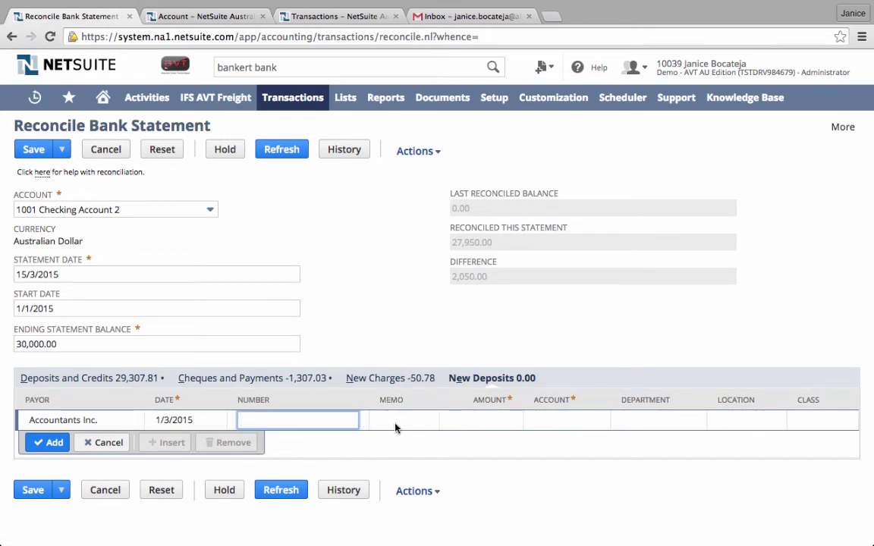
text(DP 890)
key(Tab)
text(Refund for prepaid )
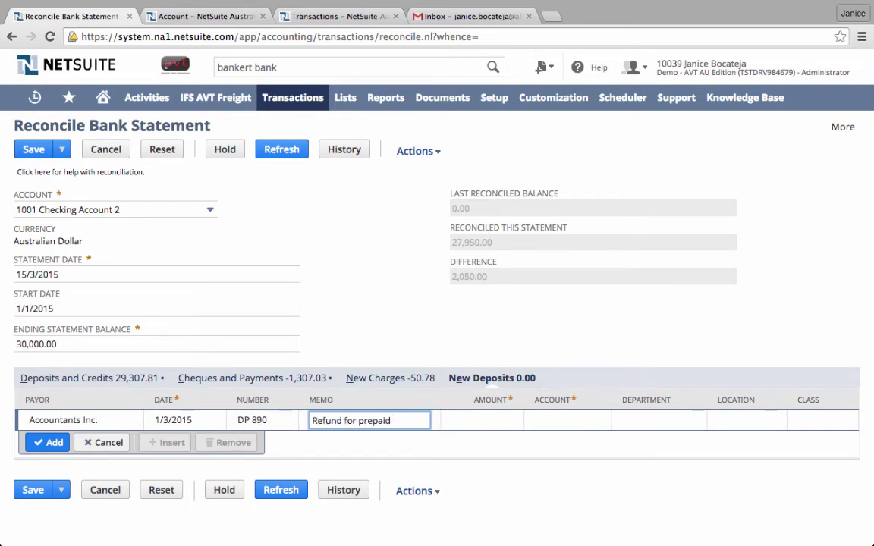
text(service fee)
Step: Set the amount of the Accountants Inc. deposit to 2,050.00
click(487, 425)
text(2015)
key(BackSpace)
key(BackSpace)
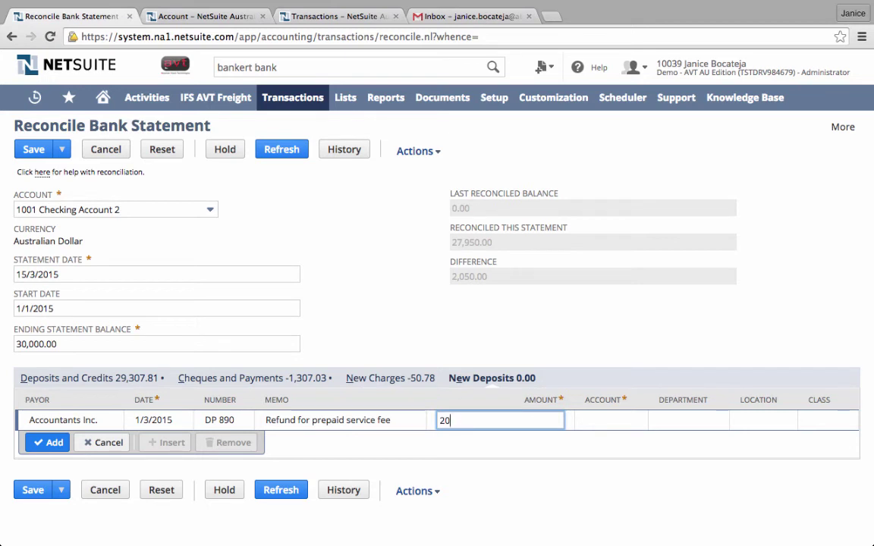
text(50)
click(574, 374)
Step: Add the deposit line with account 7180 Professional Fees and save the bank reconciliation
click(599, 420)
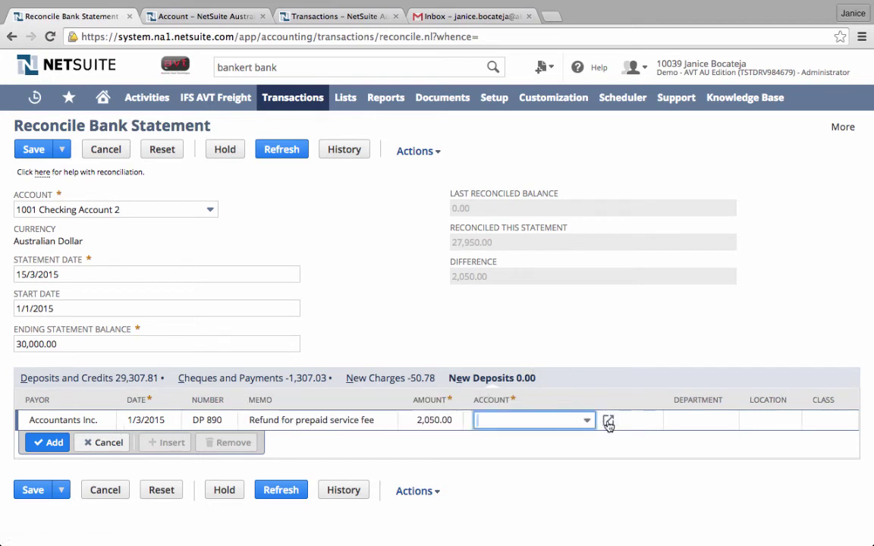
click(552, 423)
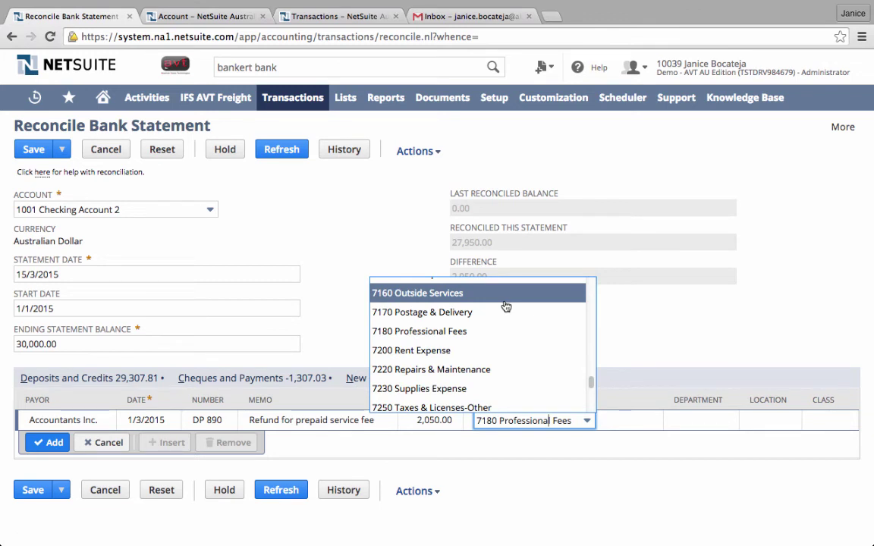
scroll(482, 331, down, 1)
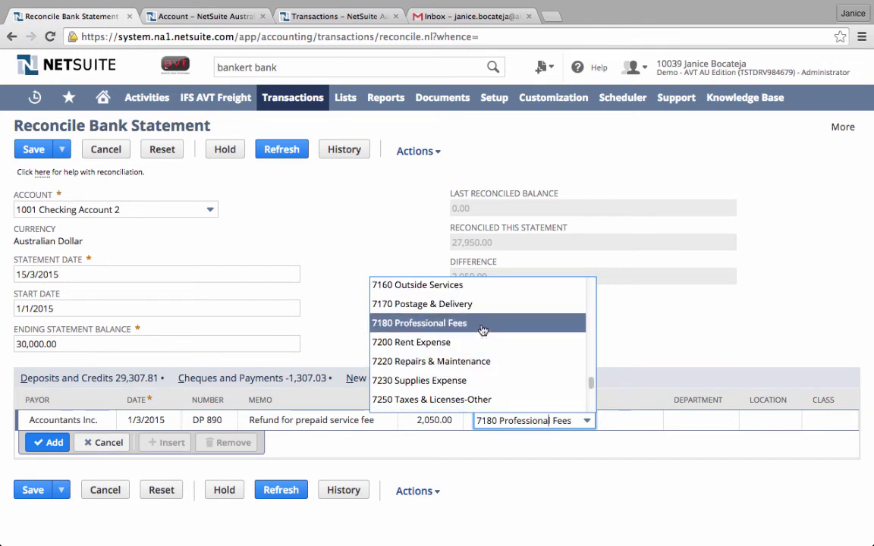
click(483, 331)
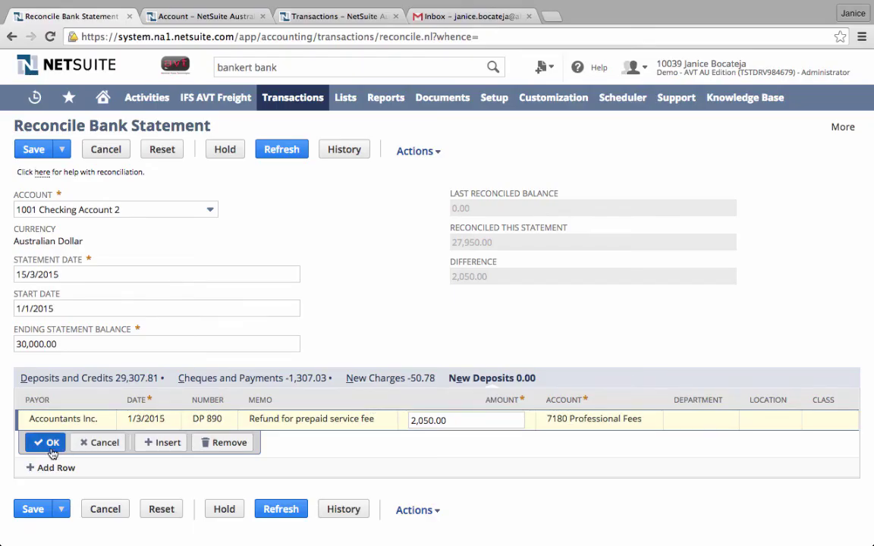
click(51, 448)
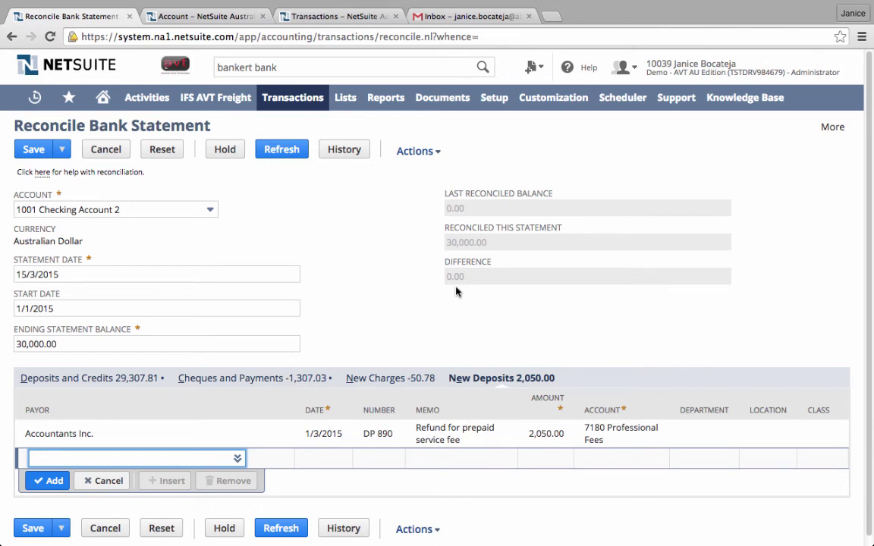
click(34, 148)
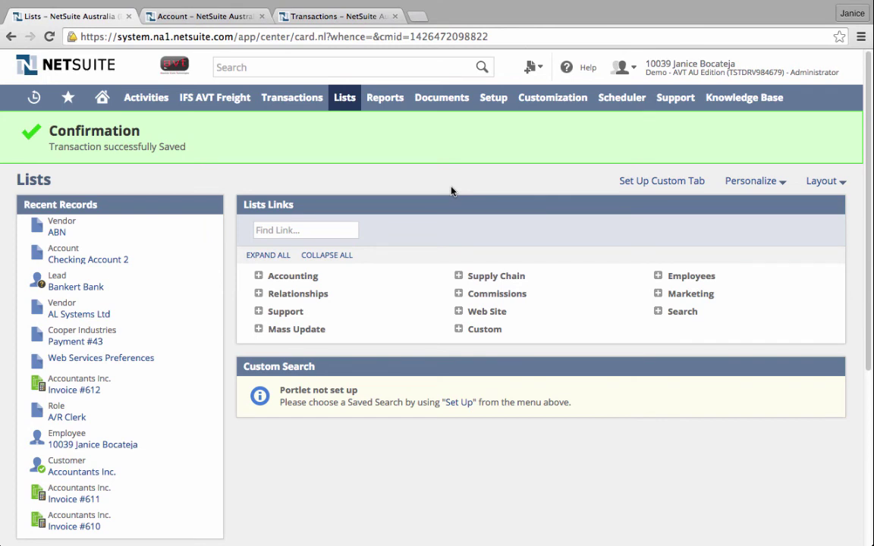
Step: Run the Reconciliation Summary report for 1001 Checking Account 2 with statement date 15/3/2015
mouse_move(387, 102)
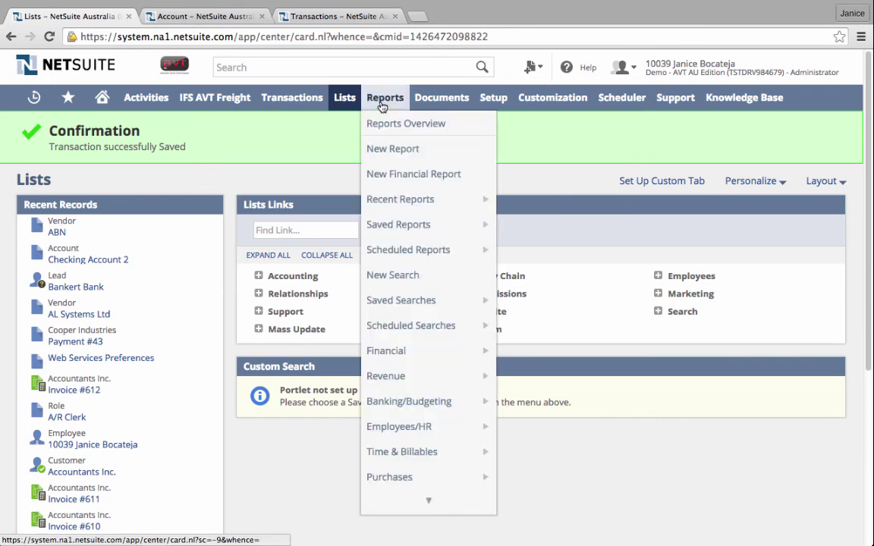
mouse_move(414, 400)
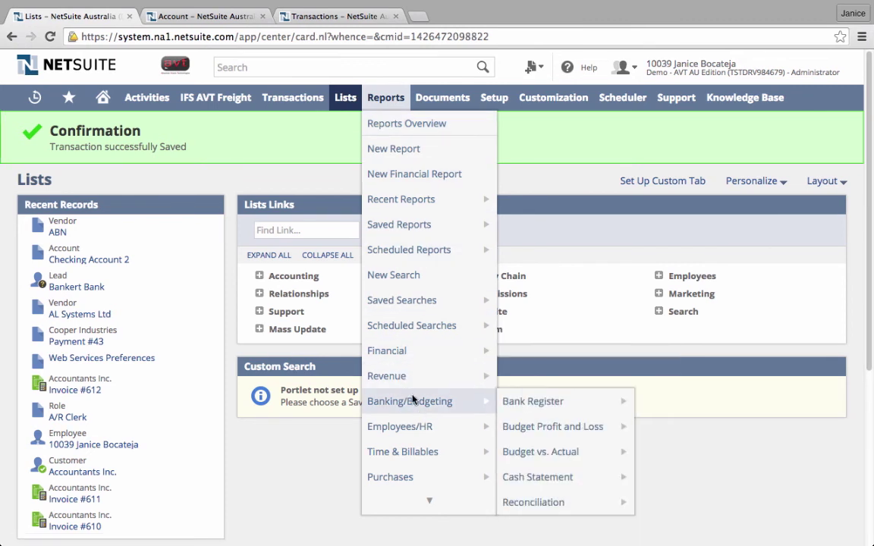
click(572, 504)
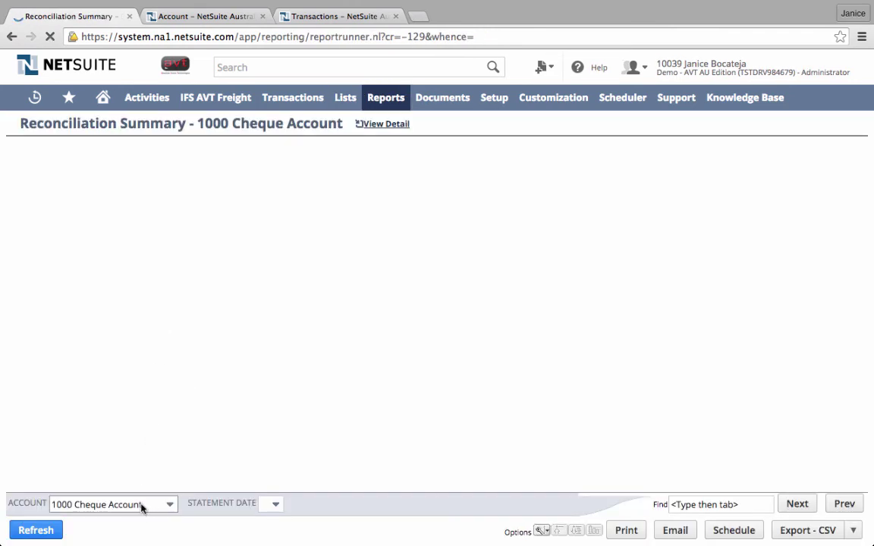
click(170, 504)
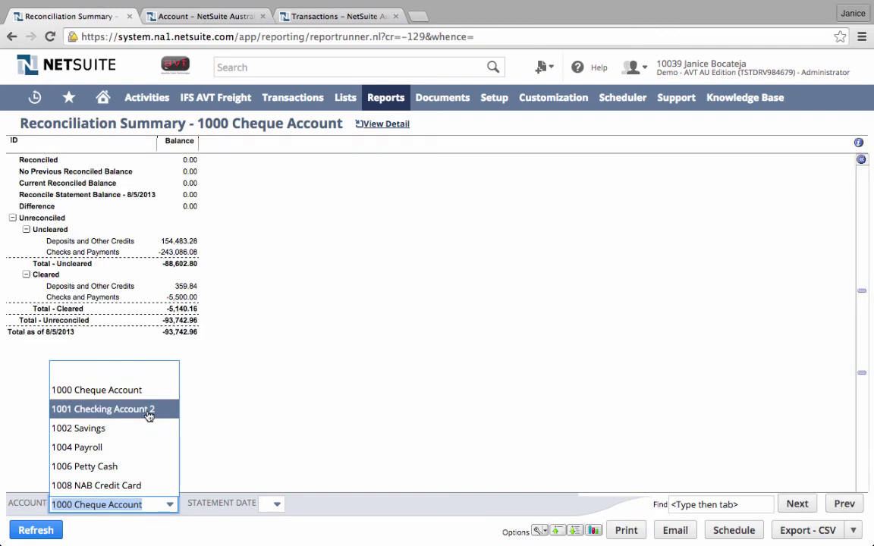
click(150, 409)
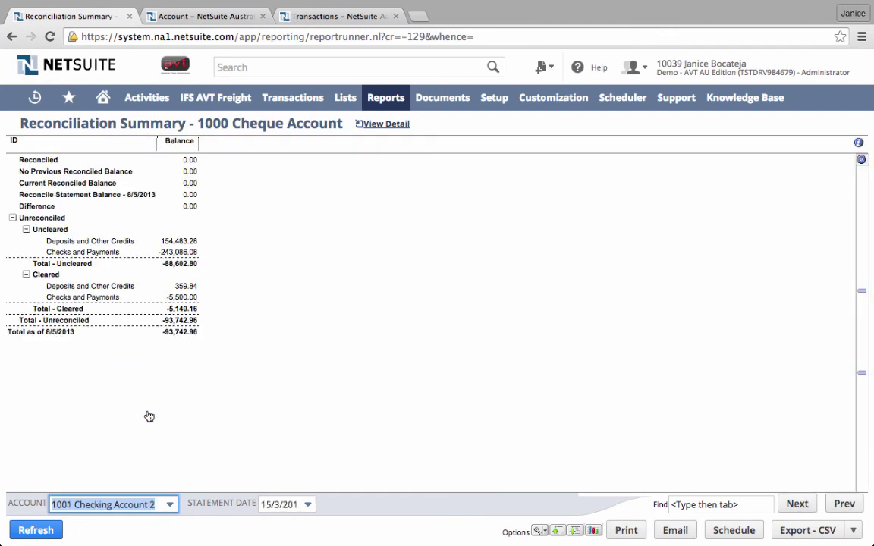
click(283, 533)
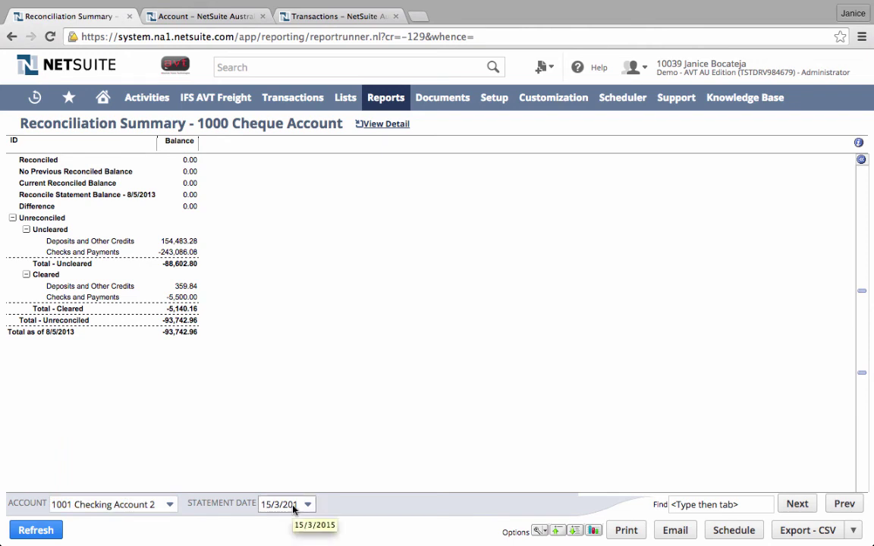
click(293, 507)
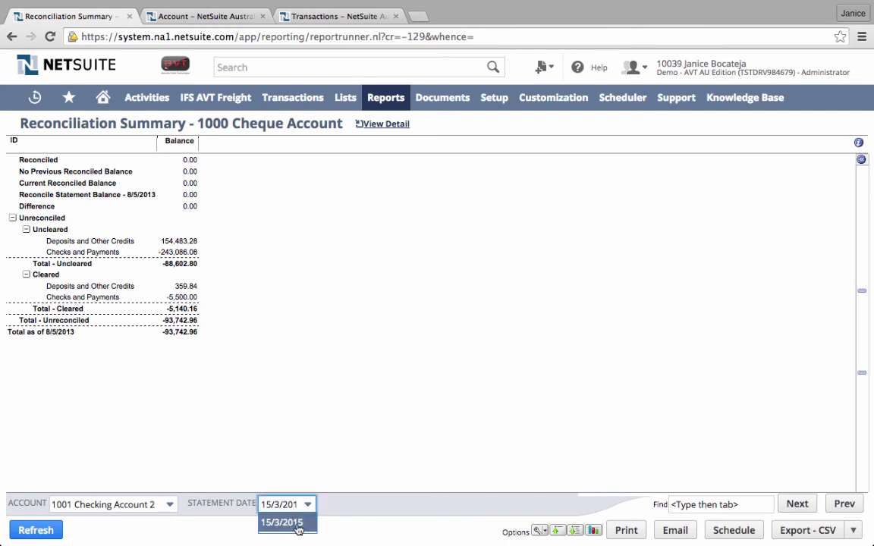
click(294, 523)
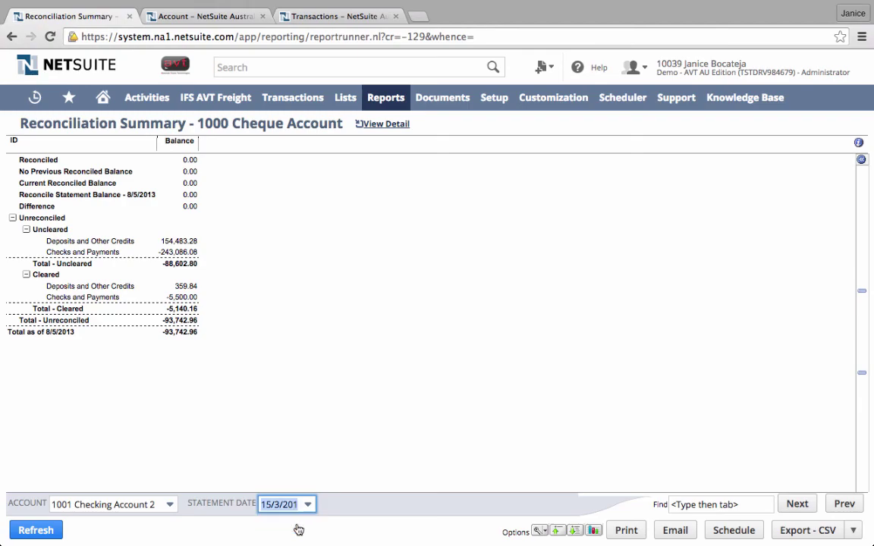
click(30, 529)
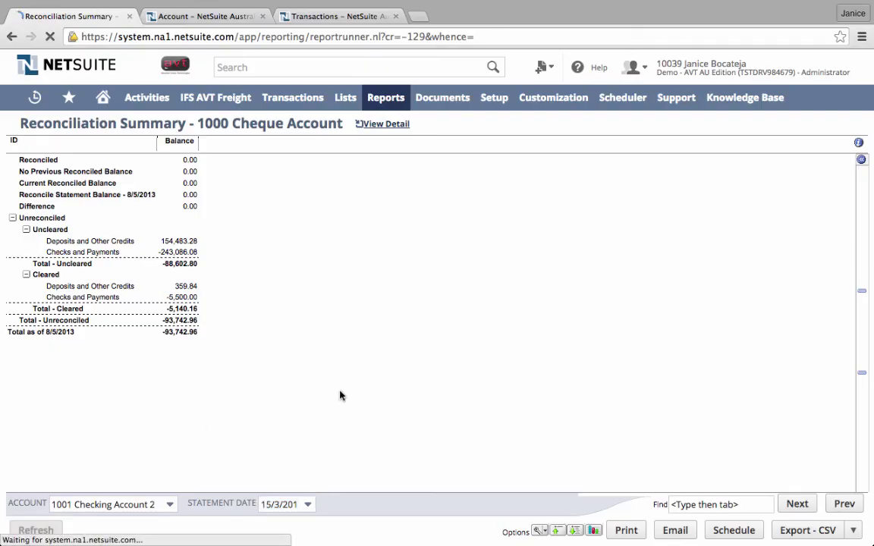